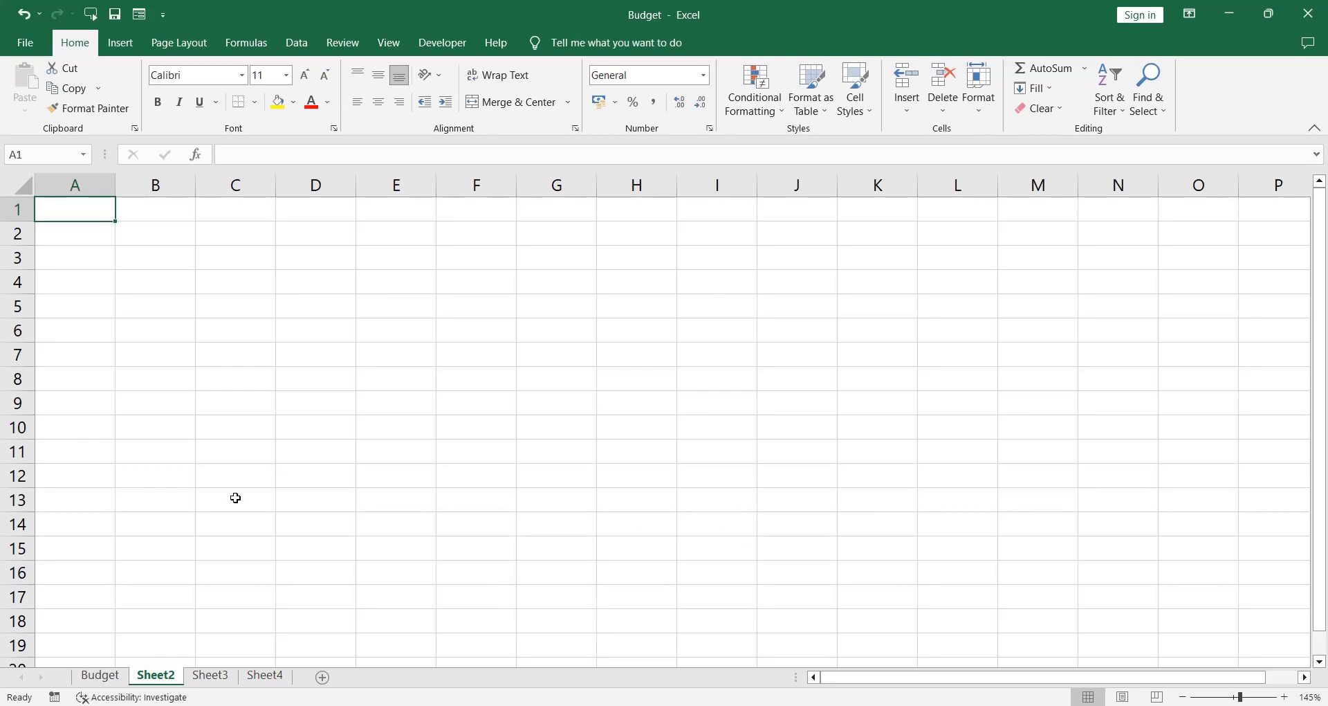
Check the print preview of the Budget sheet and return to the worksheet
click(99, 676)
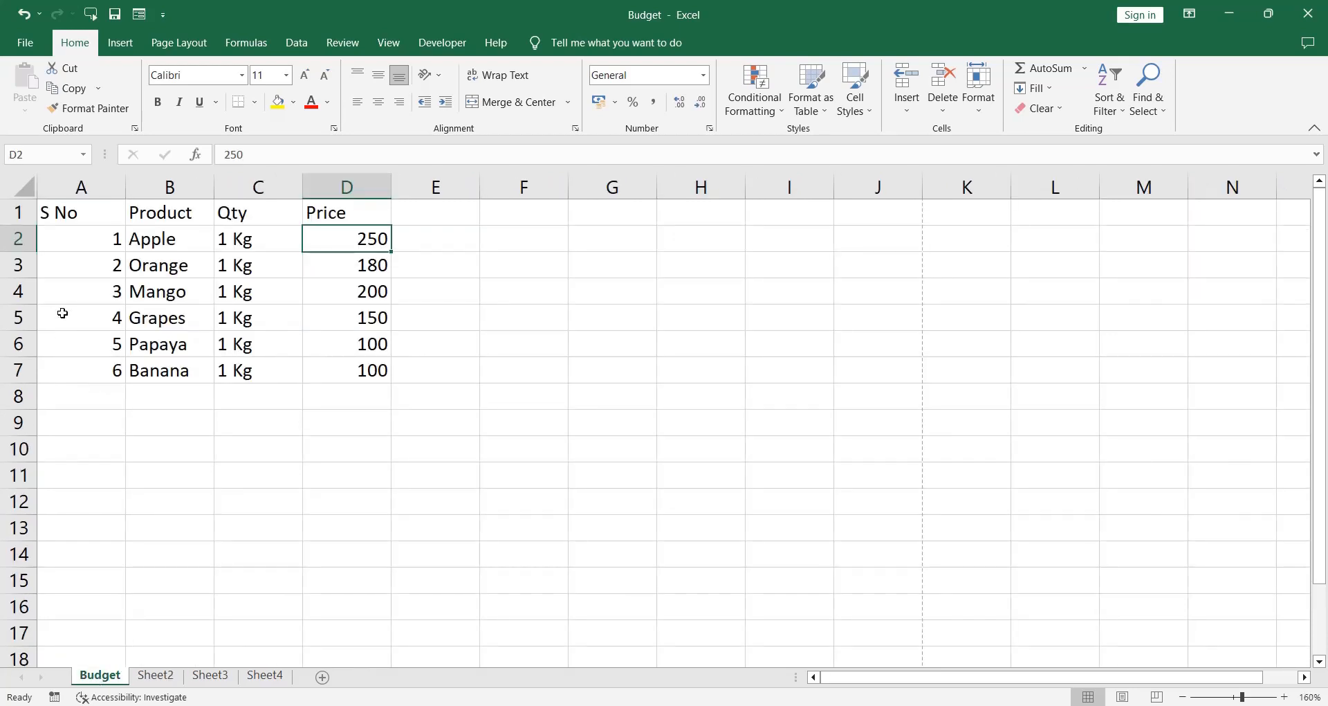
click(72, 229)
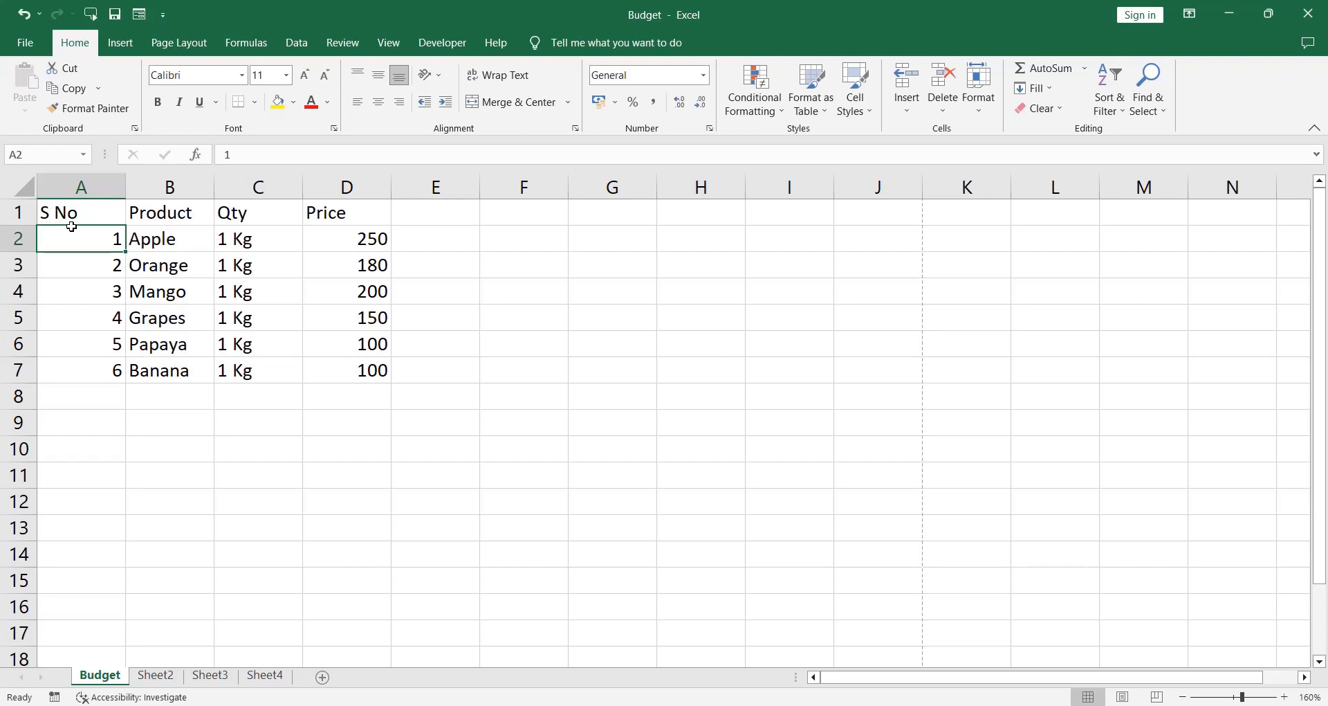
click(26, 44)
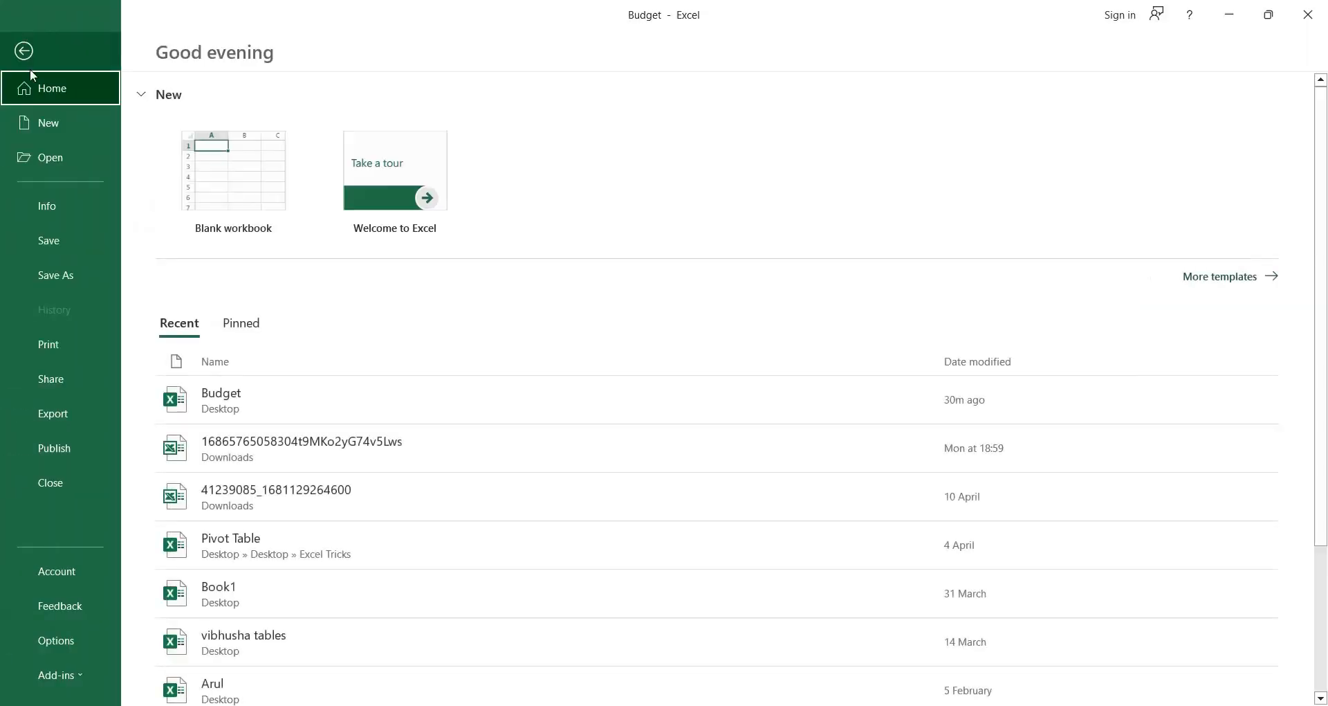
click(51, 343)
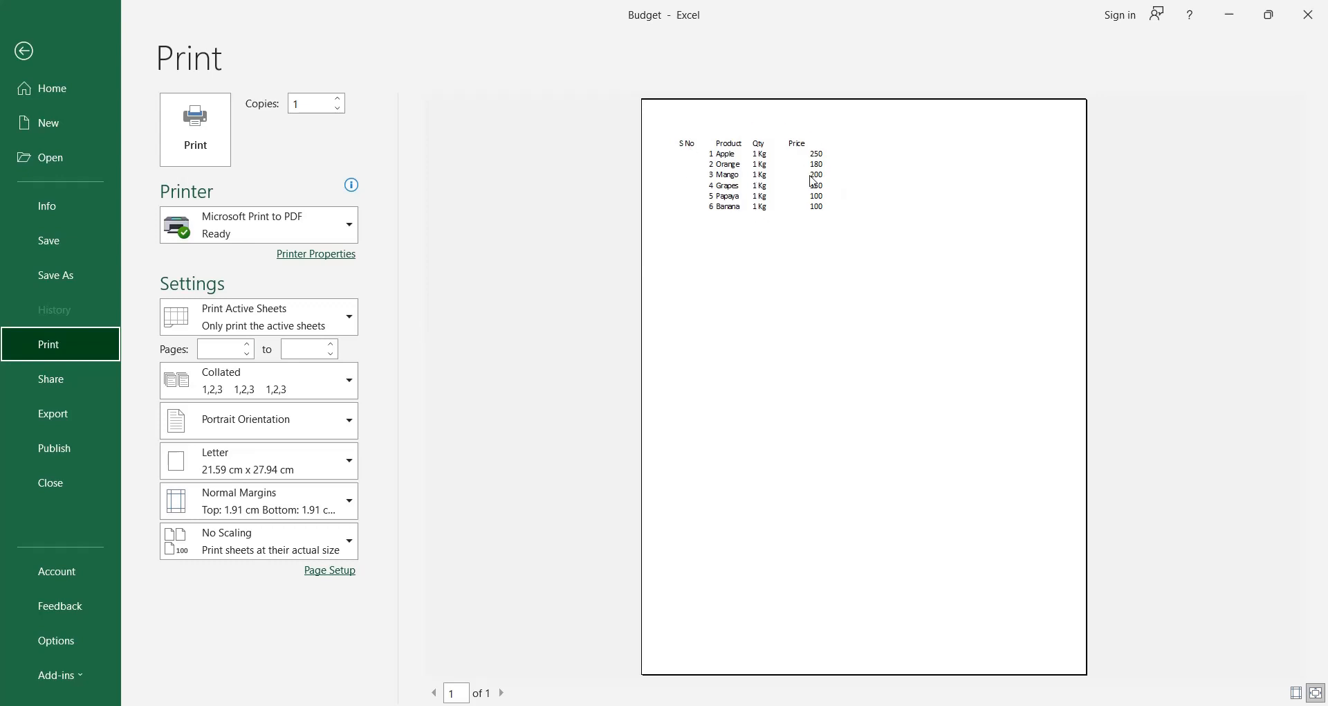
key(Escape)
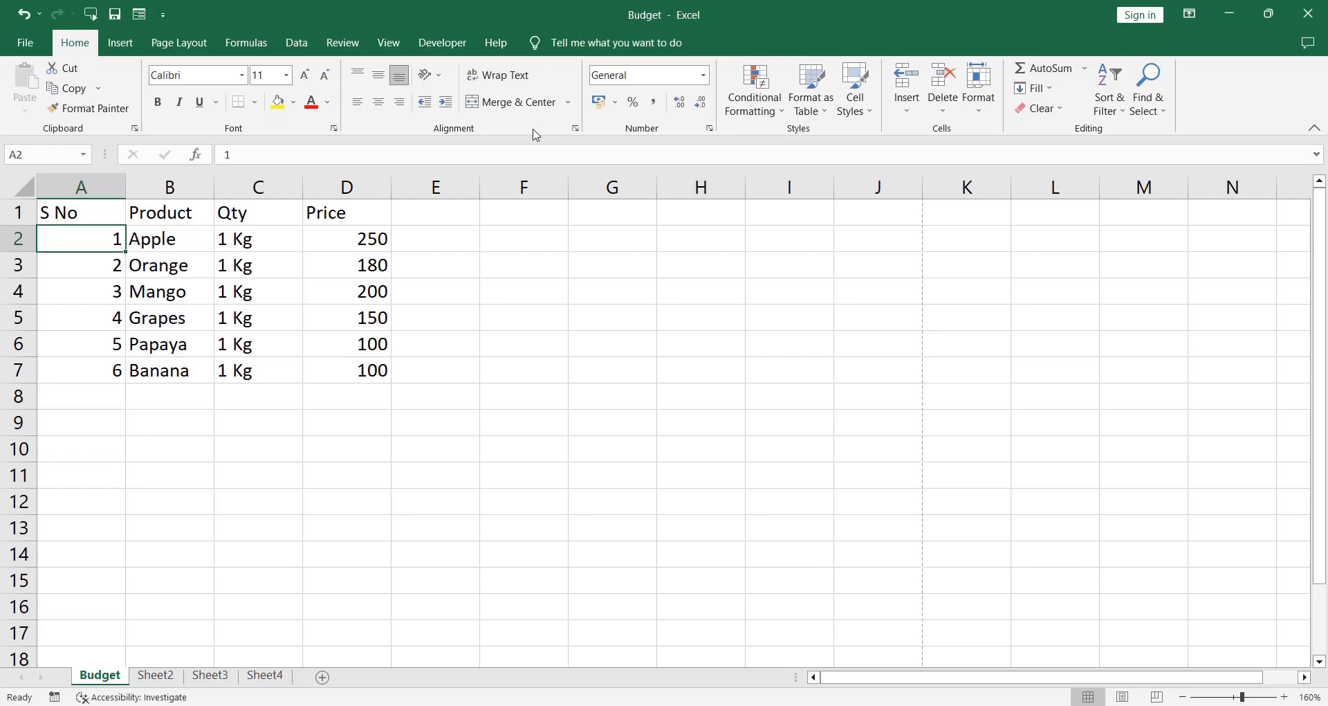
Apply All Borders to the whole product table, A1:D7
click(83, 213)
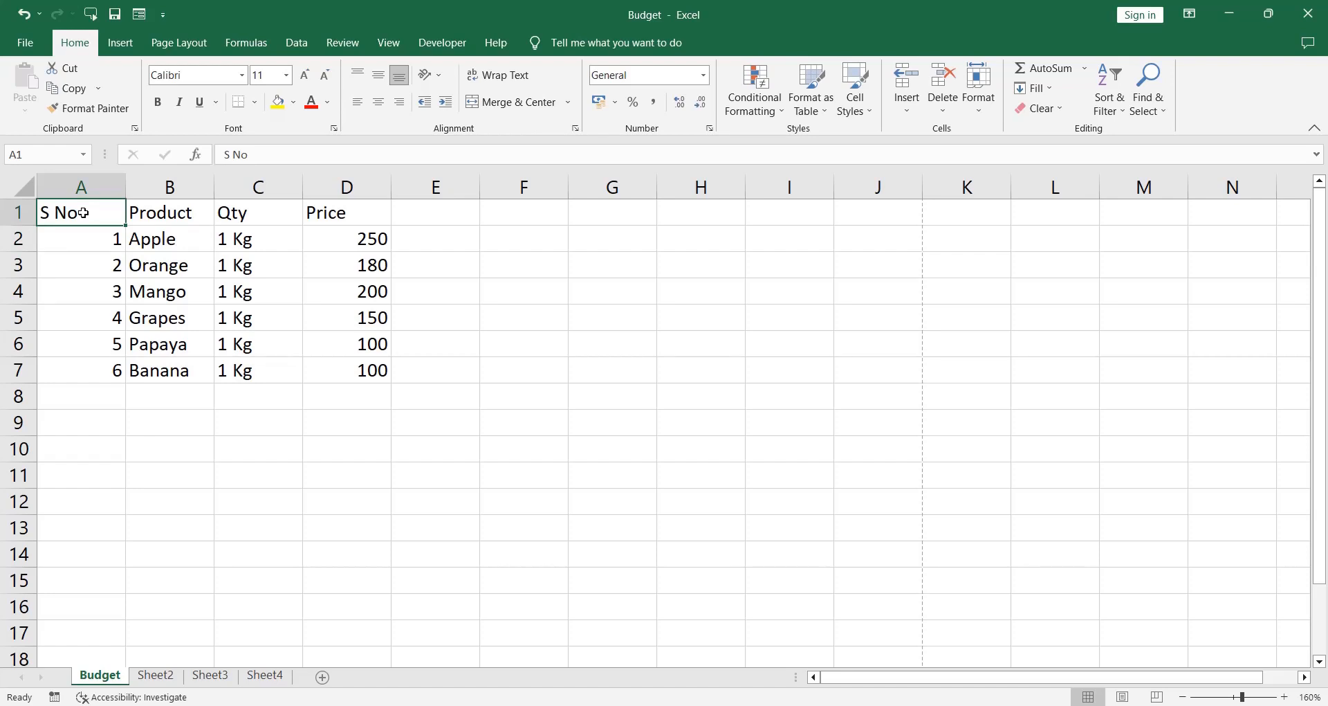
key(ctrl+shift+Right)
key(ctrl+shift+Down)
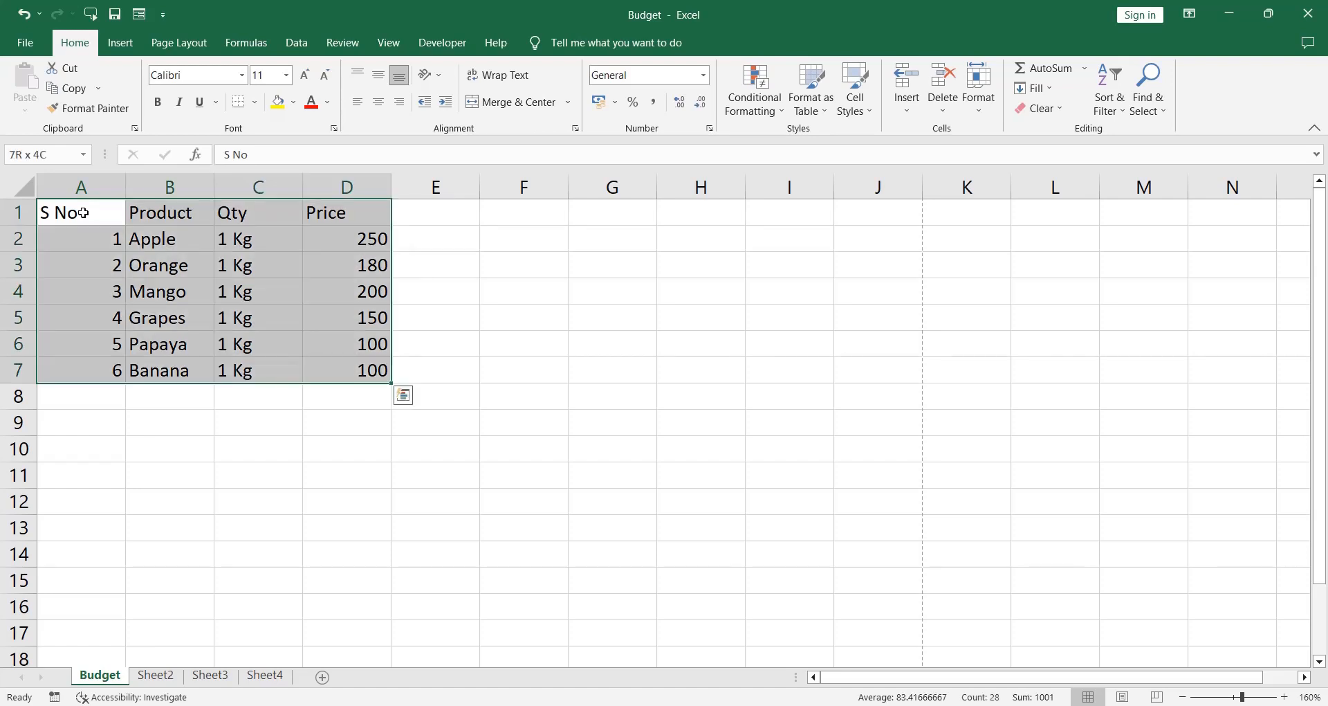
click(255, 102)
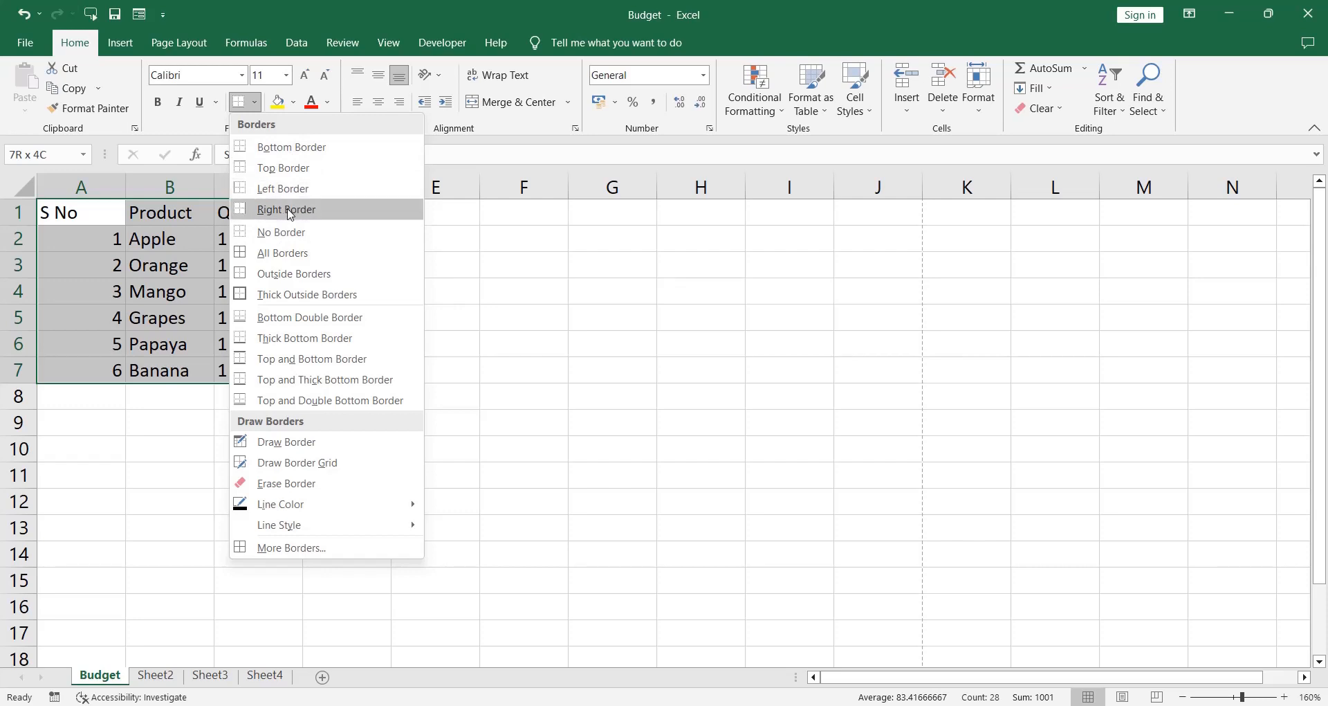
click(301, 265)
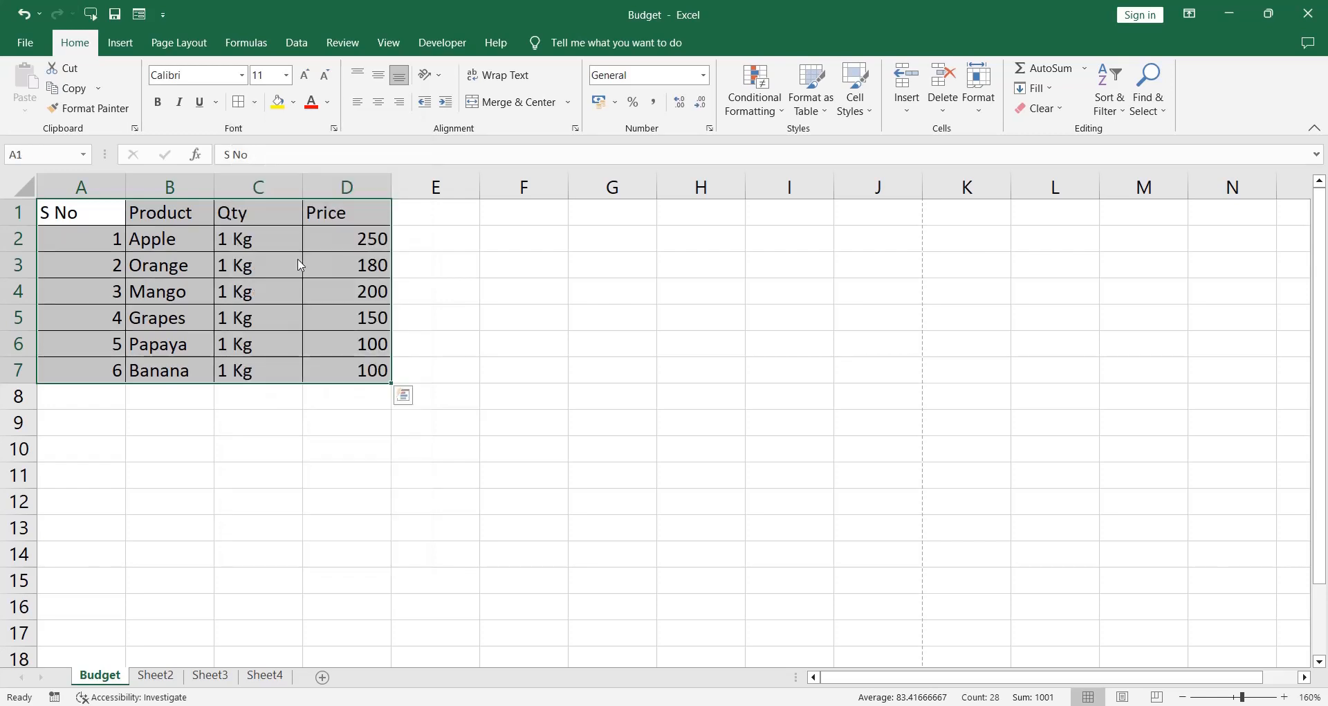
click(297, 259)
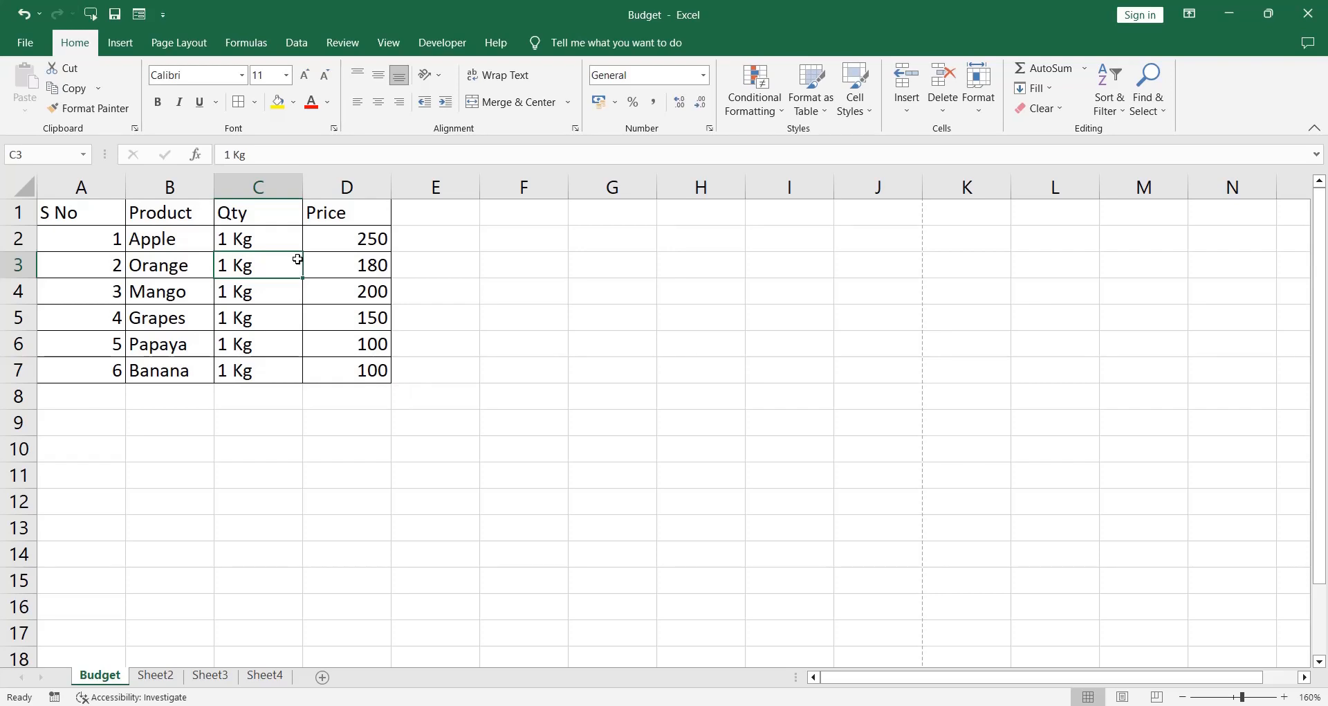
Make the header row A1:D1 bold, italic and underlined
key(Left)
key(Left)
key(Up)
key(Up)
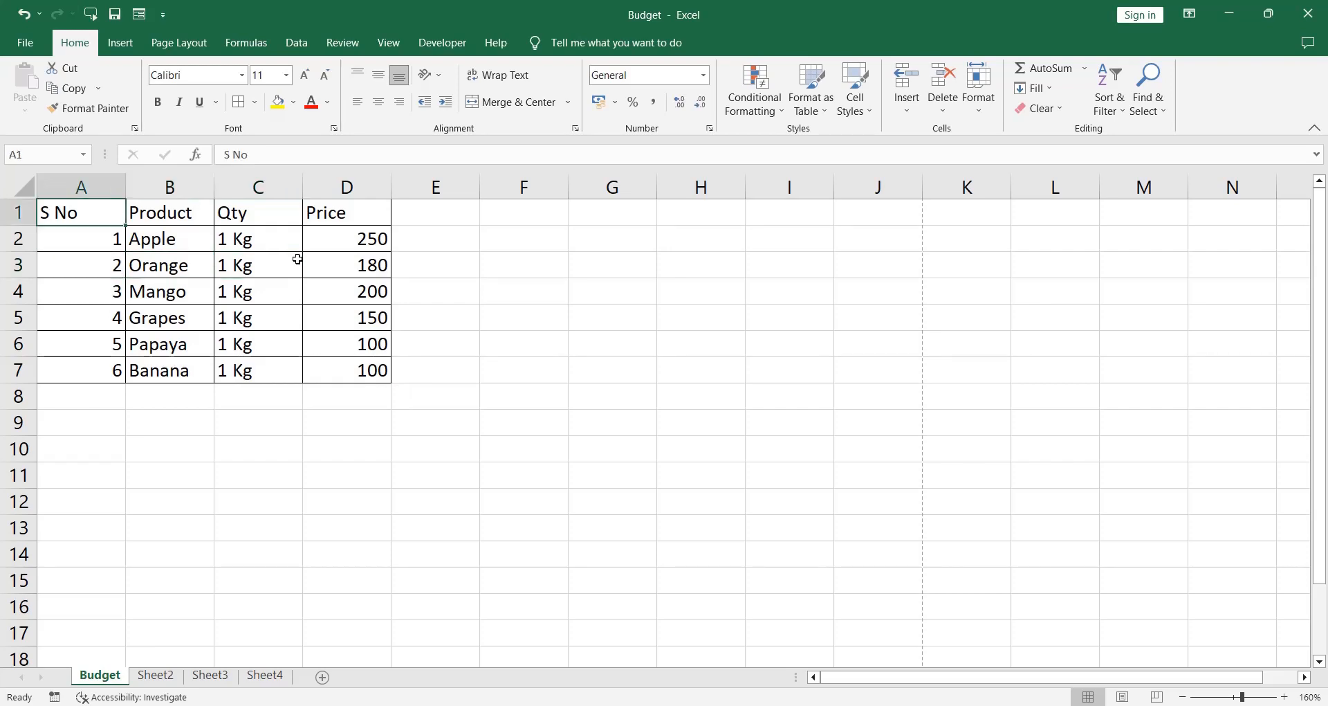
key(ctrl+shift+Right)
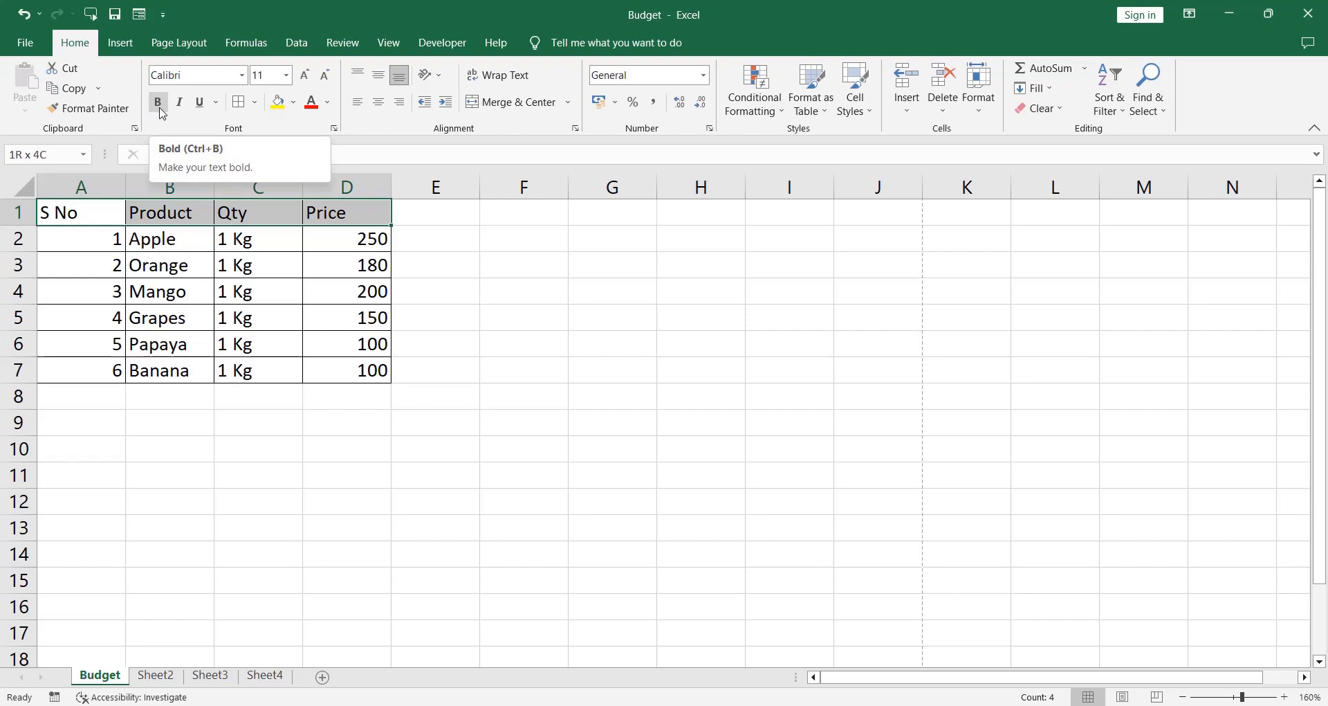
click(161, 111)
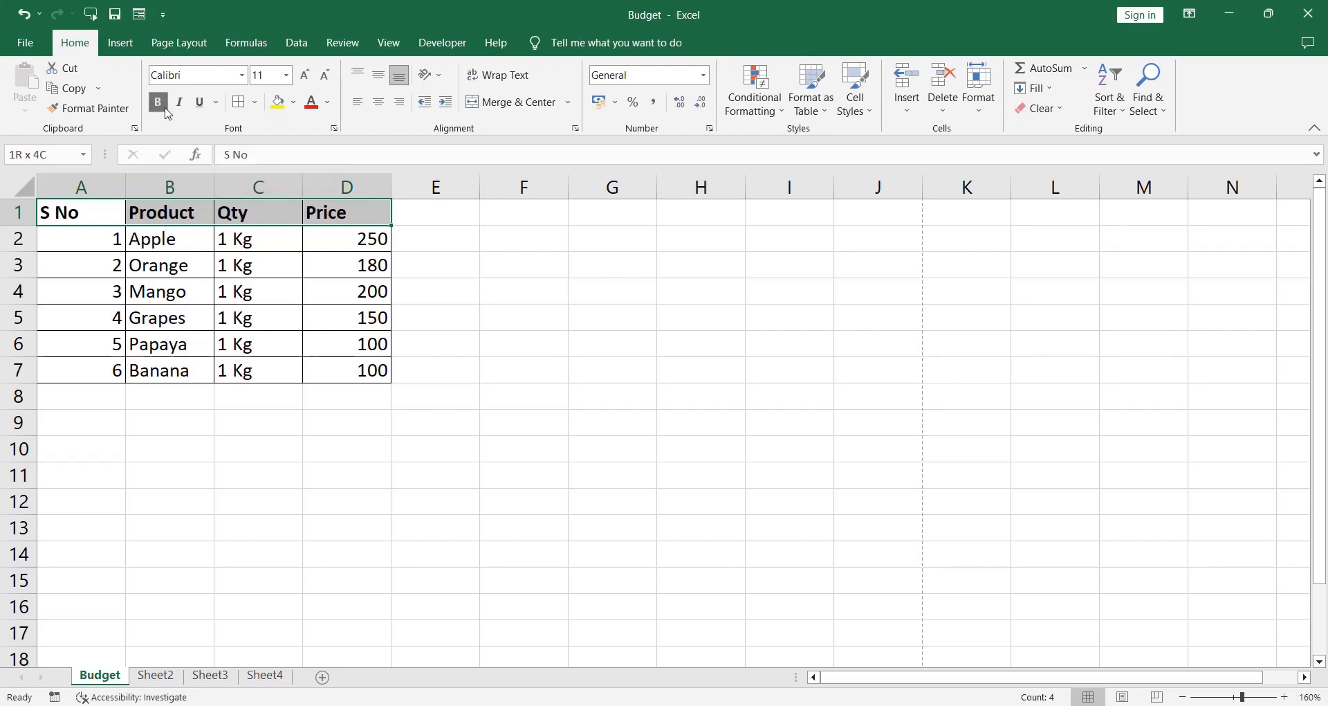
click(181, 113)
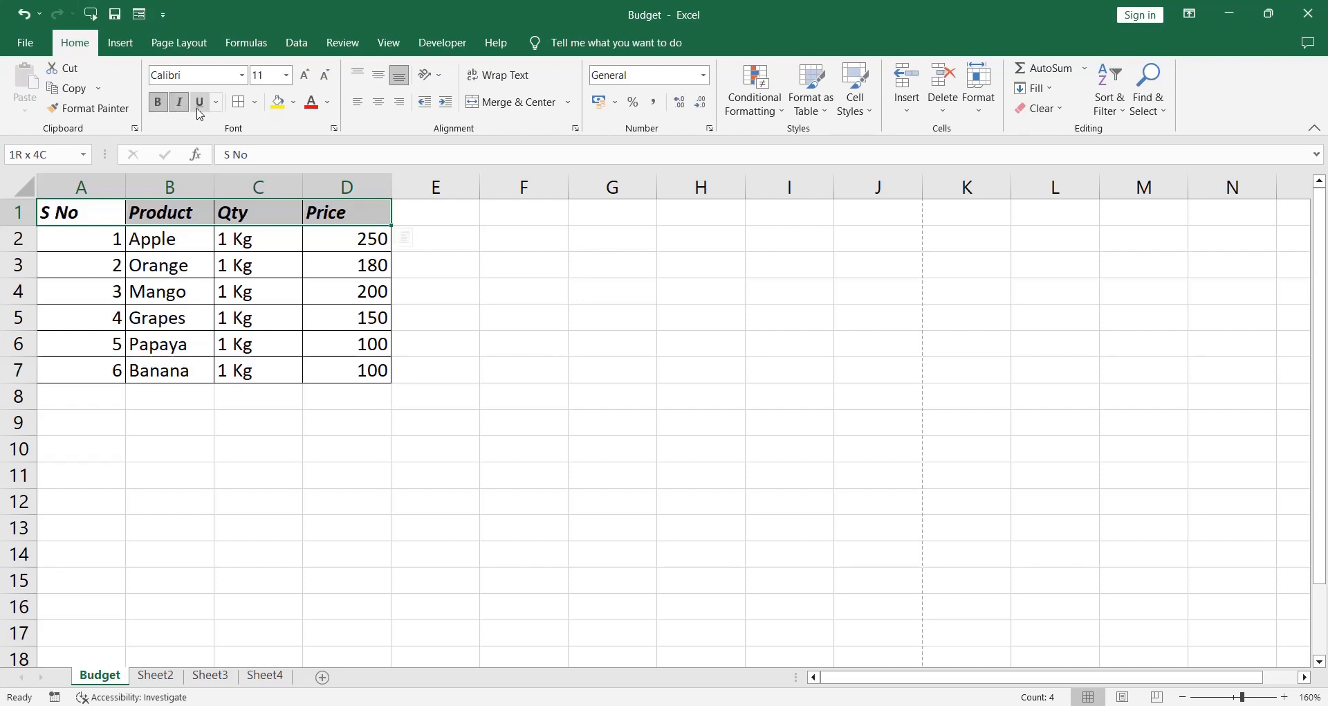
click(199, 111)
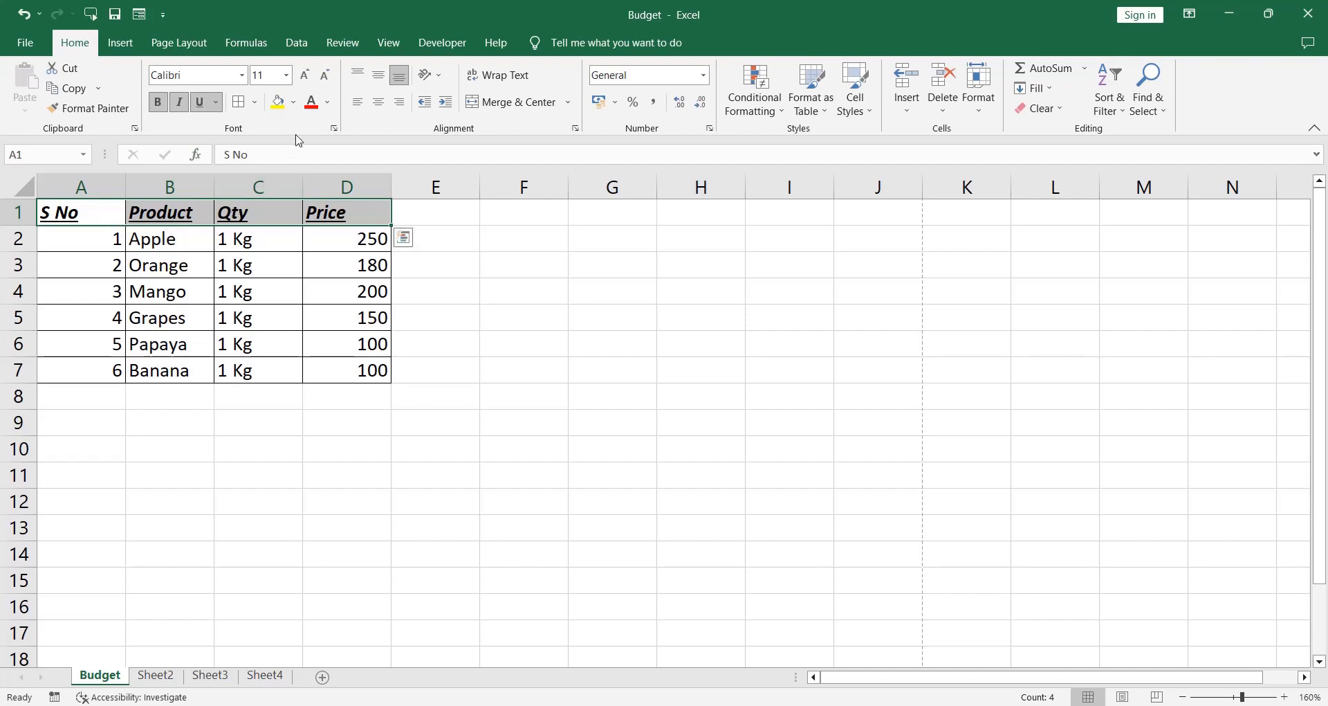
Fill the header row A1:D1 with dark blue and set its font colour to white
click(297, 109)
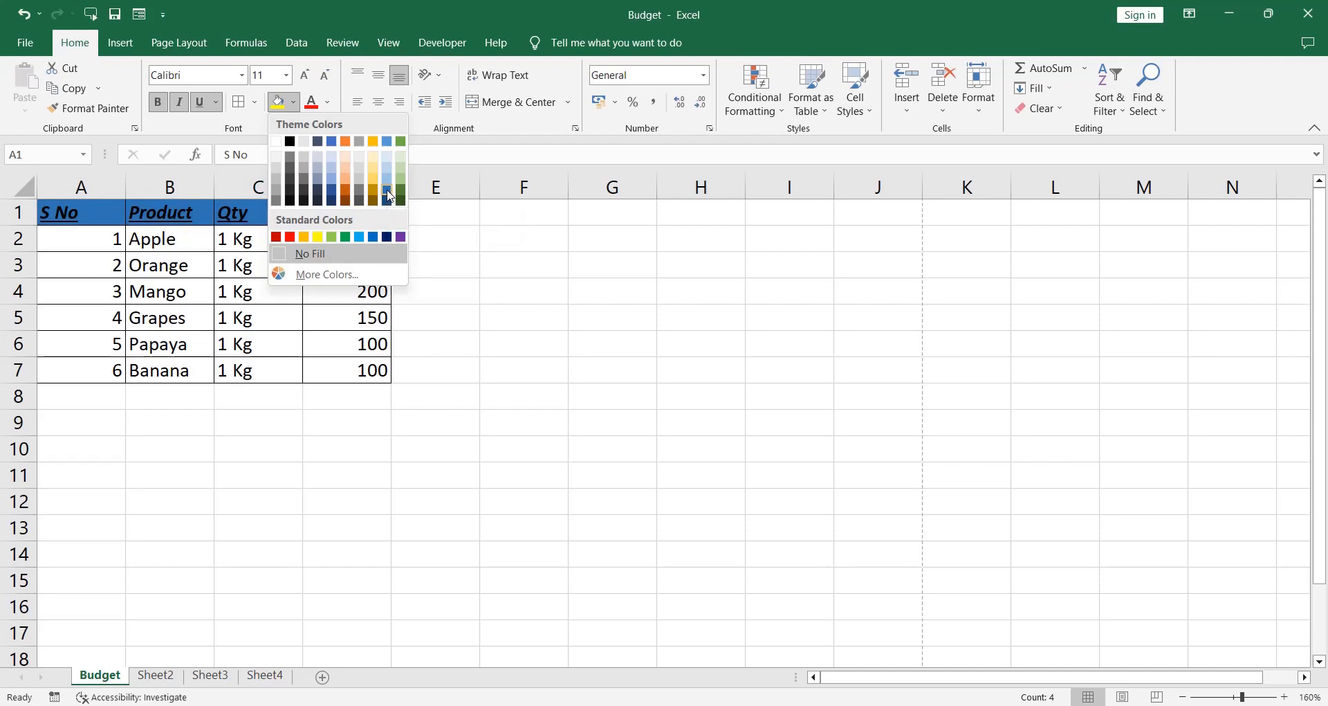
click(388, 194)
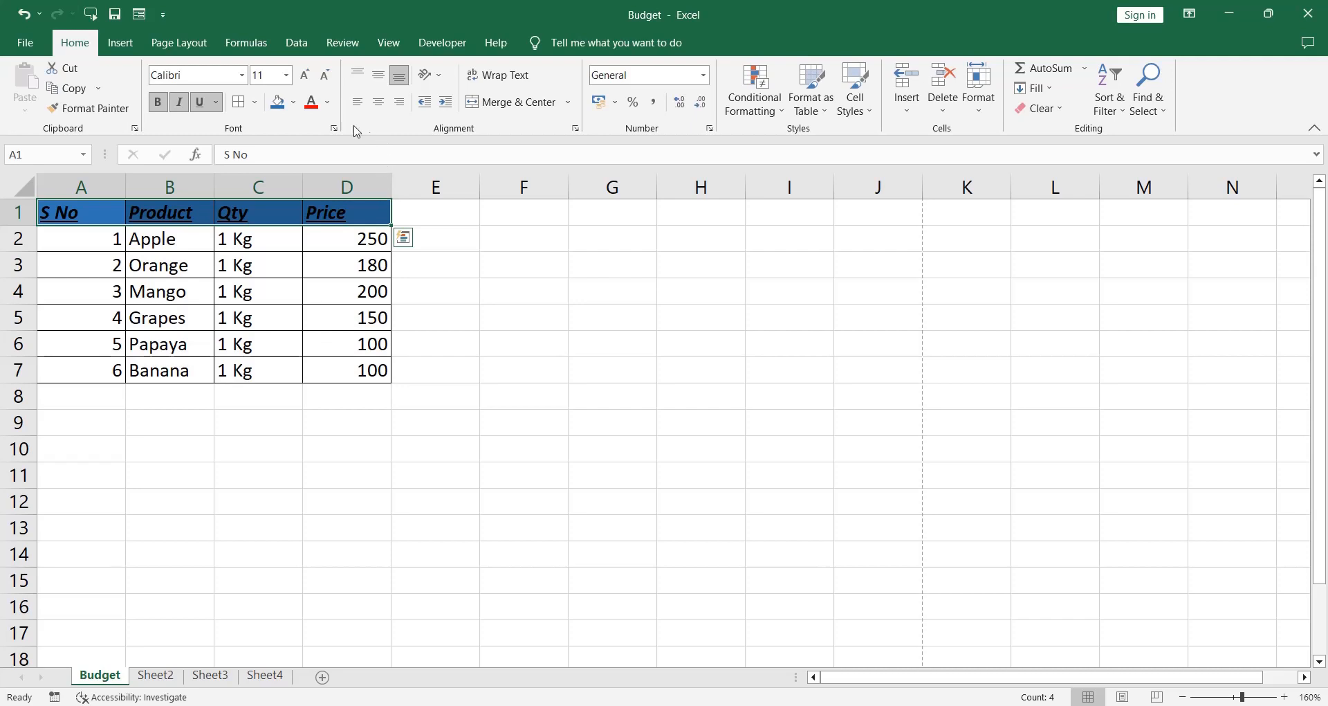
click(330, 109)
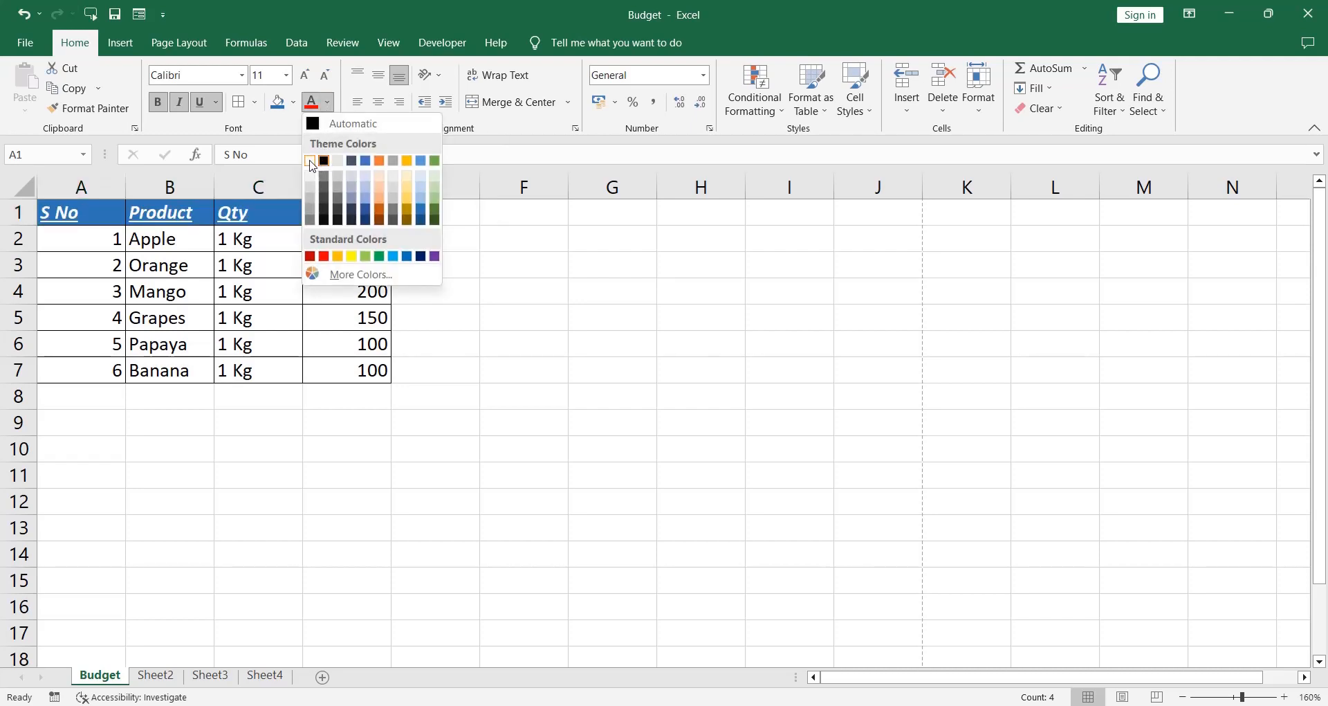
click(310, 161)
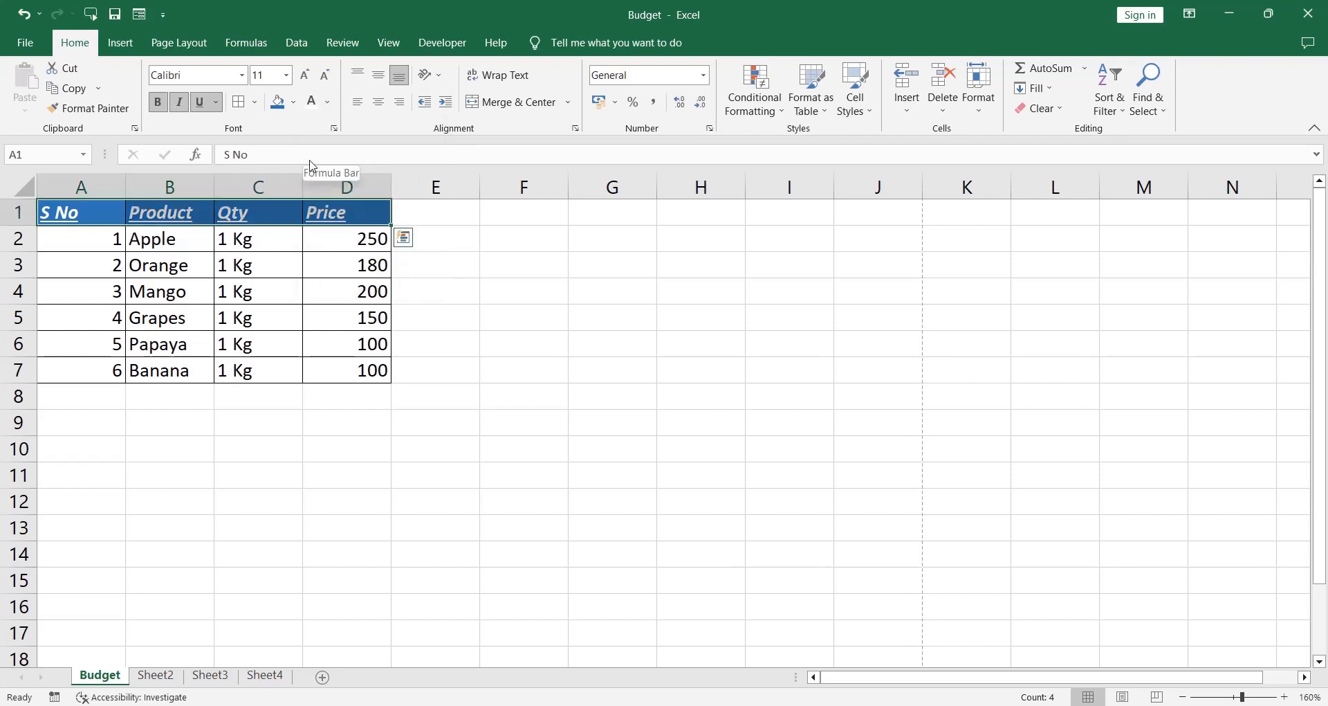
key(Left)
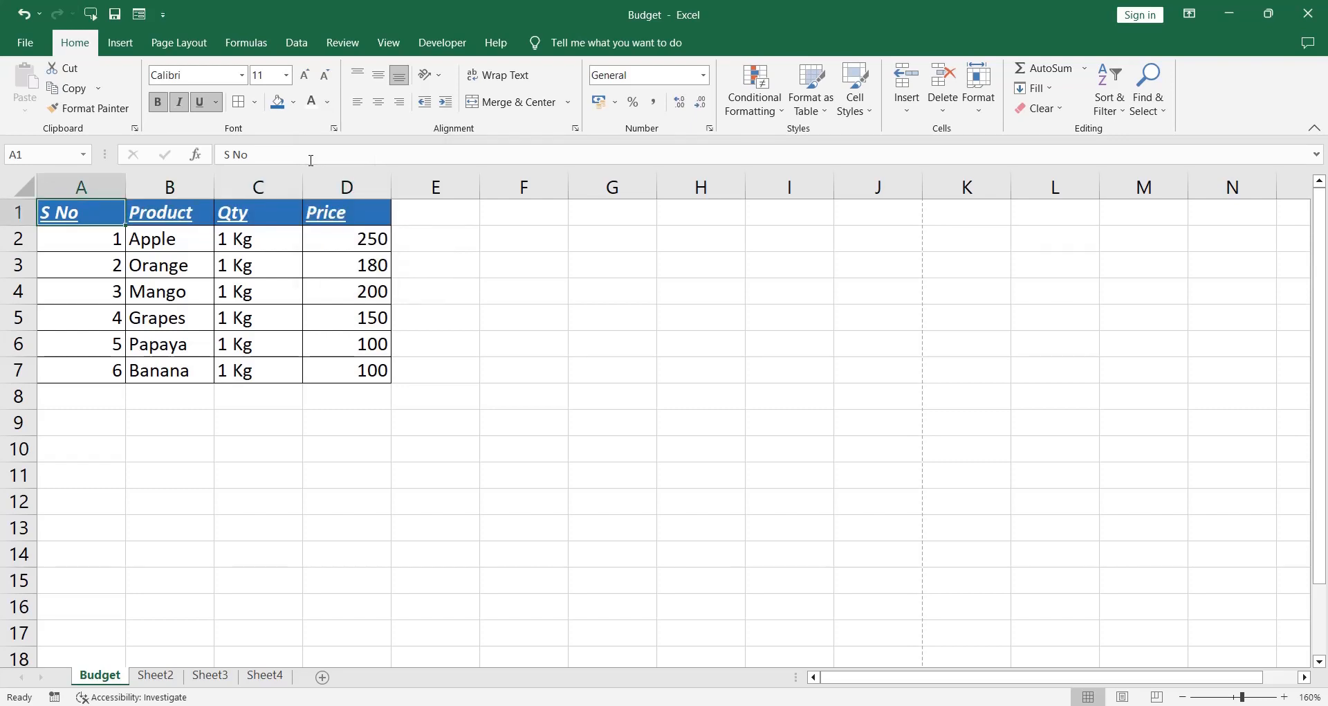
Set the header row's font to Arial, size 10, and remove the underline
key(ctrl+shift+Right)
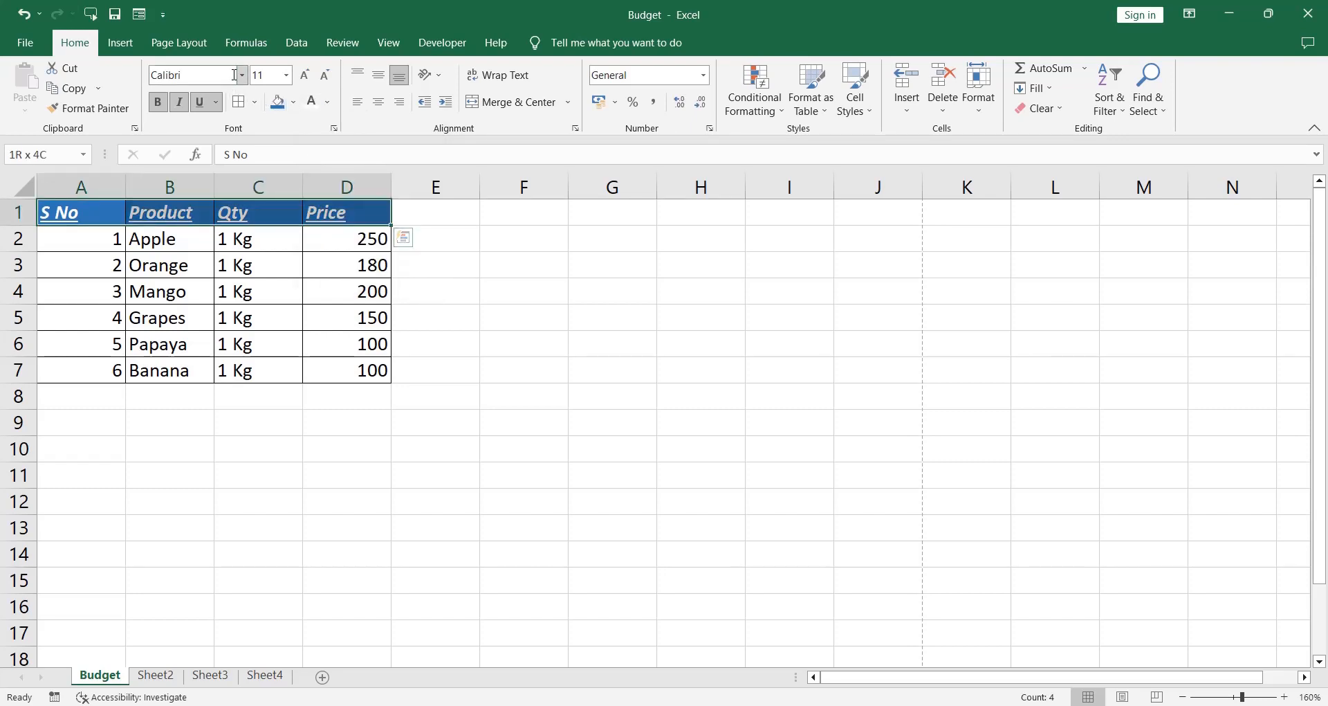
click(242, 75)
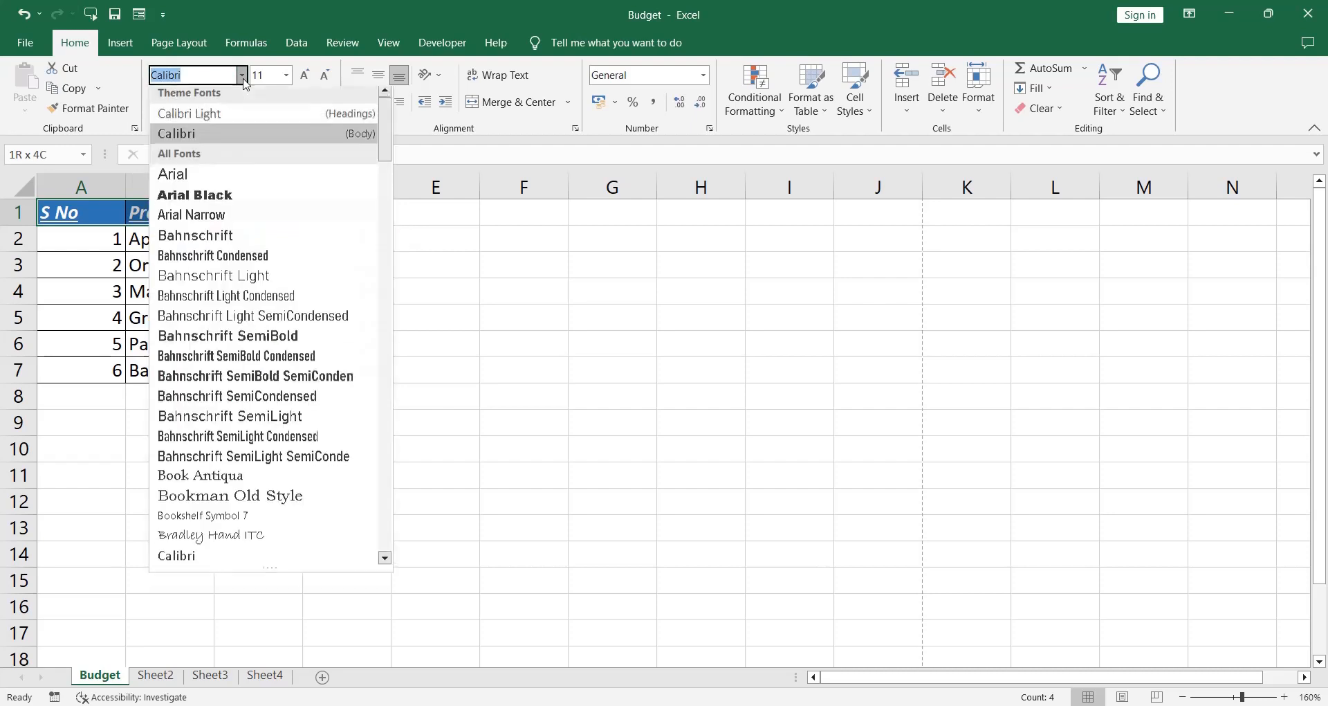
click(216, 179)
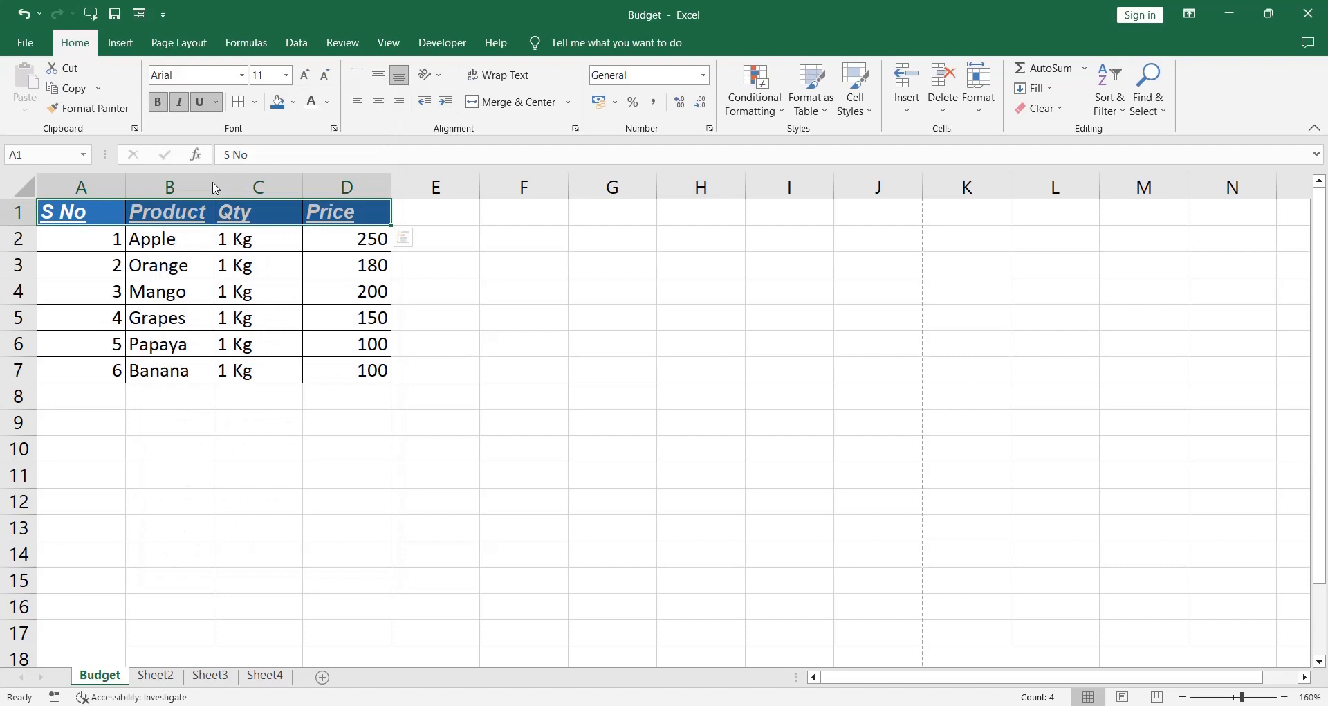
click(286, 76)
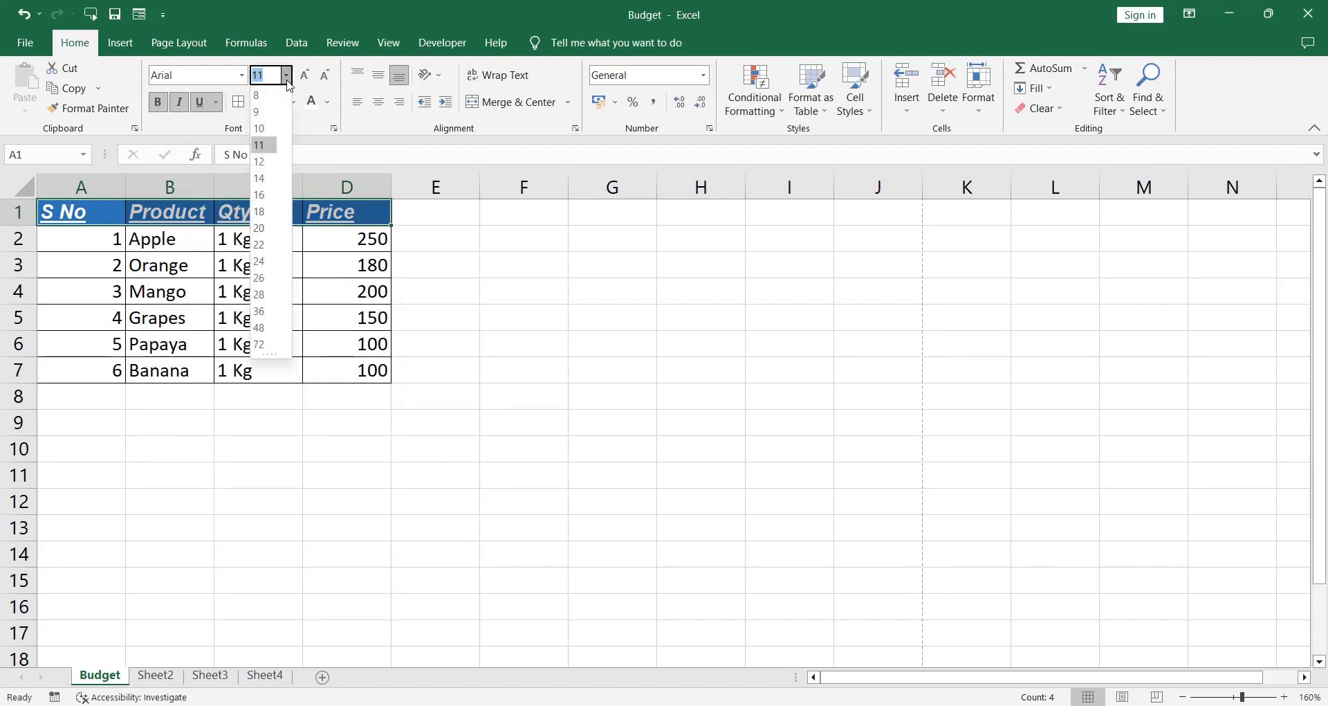
click(272, 135)
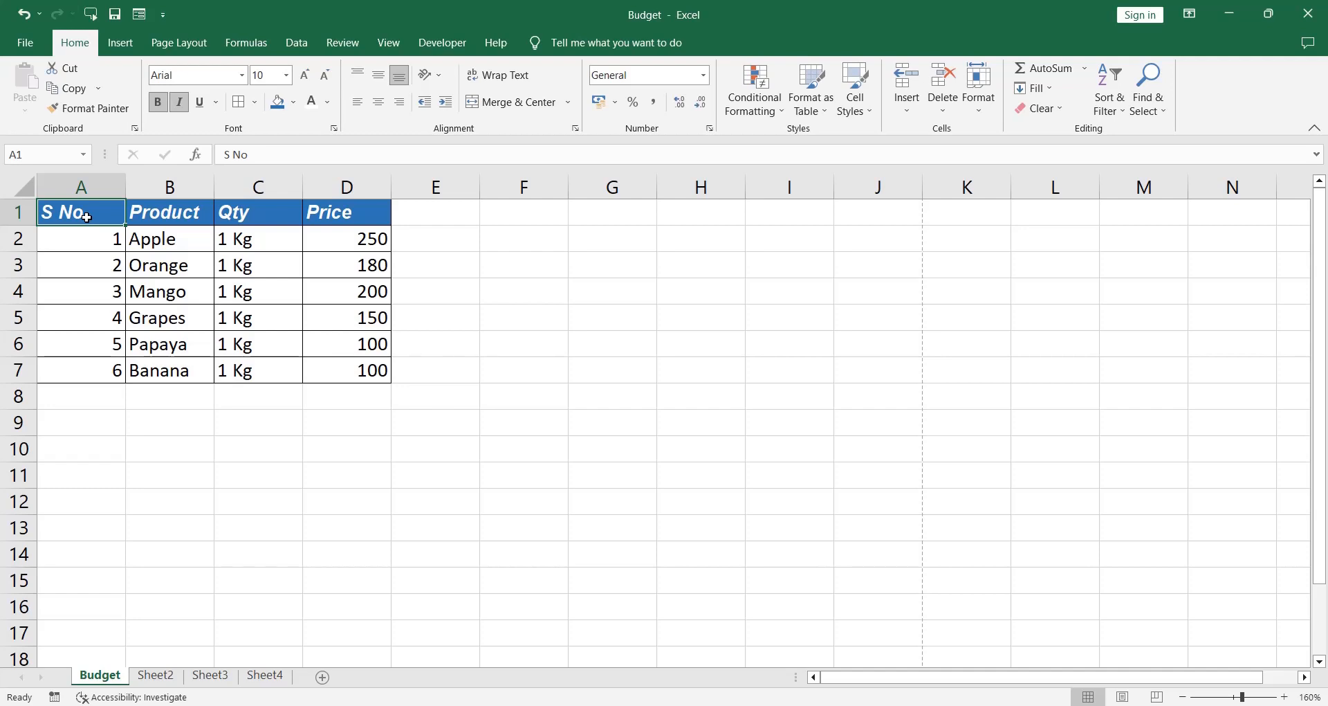
Center the header texts in A1:D1 horizontally
key(ctrl+shift+Right)
key(ctrl+q)
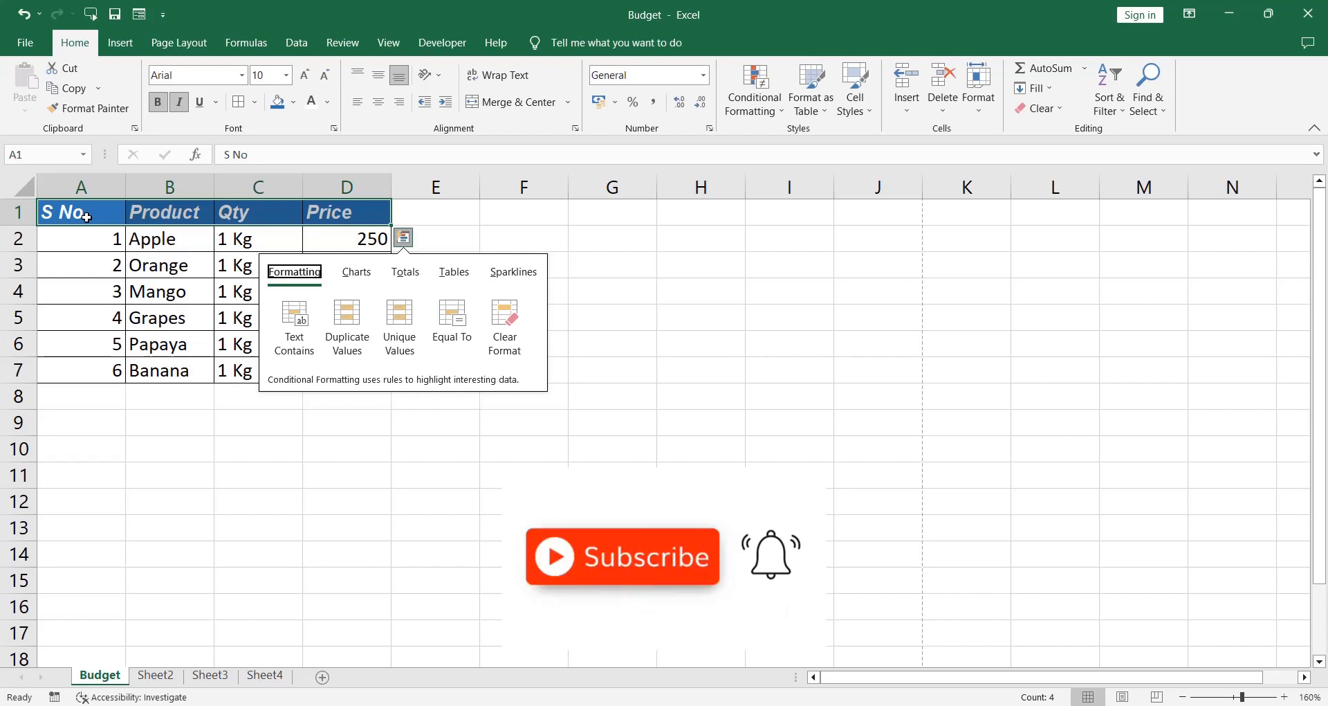
click(379, 103)
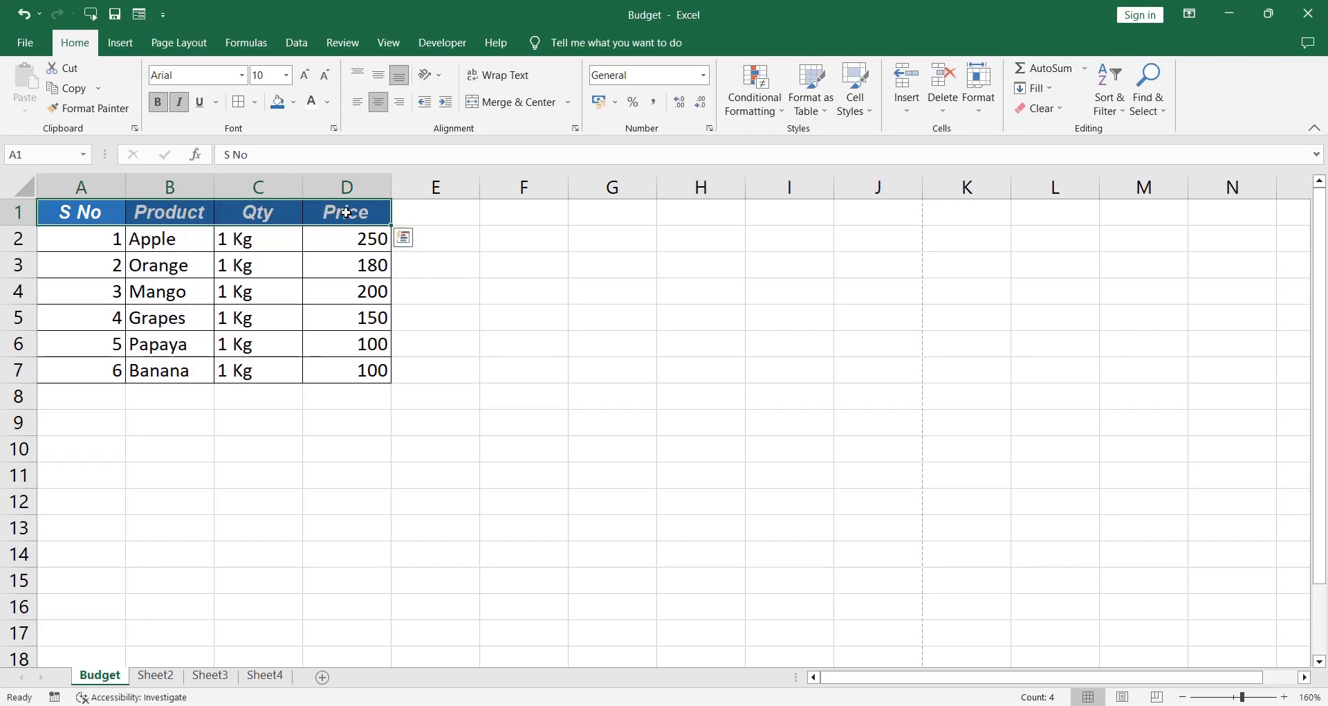
Center the serial numbers in A2:A7 under the S No header
click(276, 212)
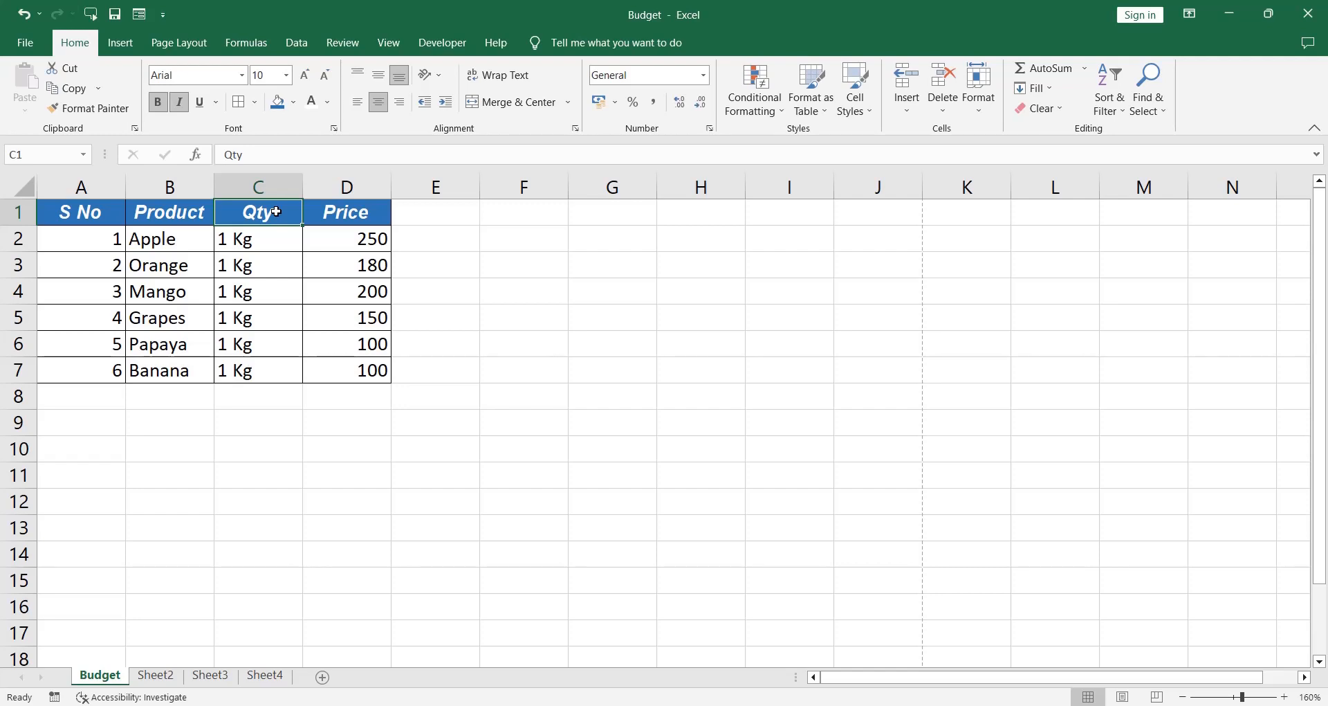
key(Home)
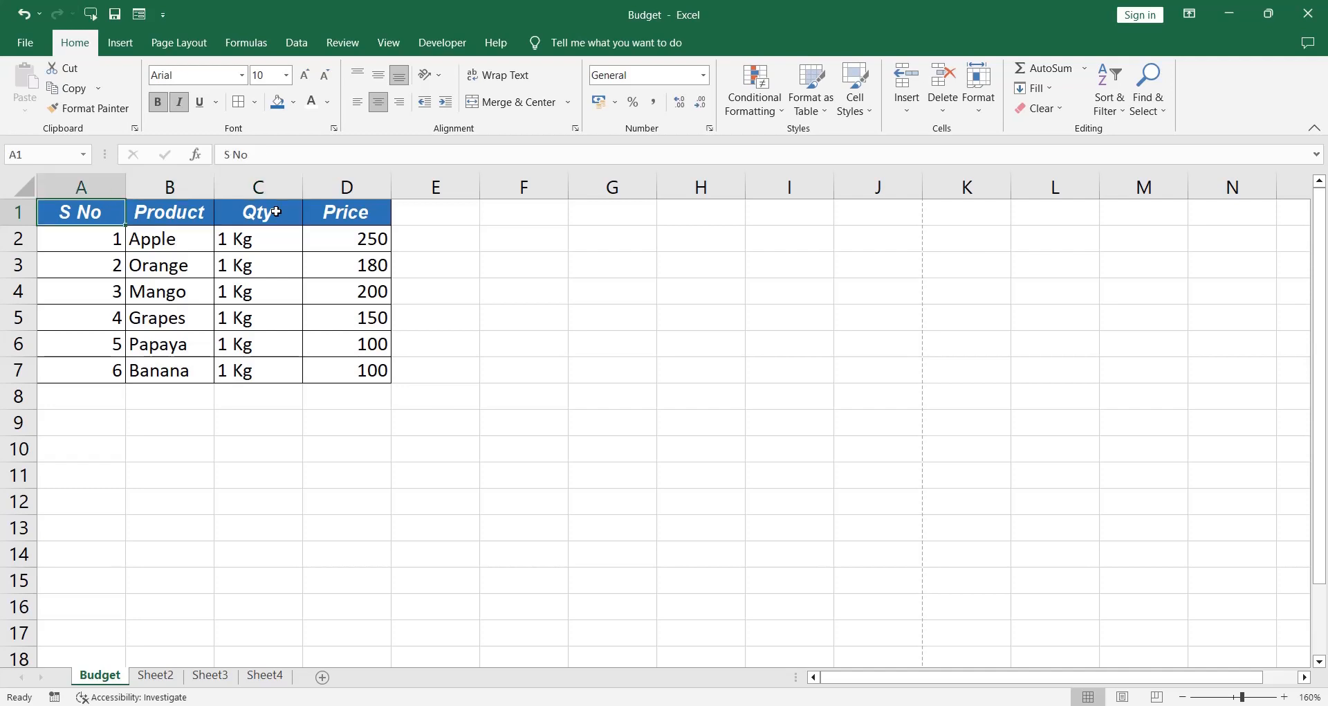
key(Down)
key(ctrl+shift+Down)
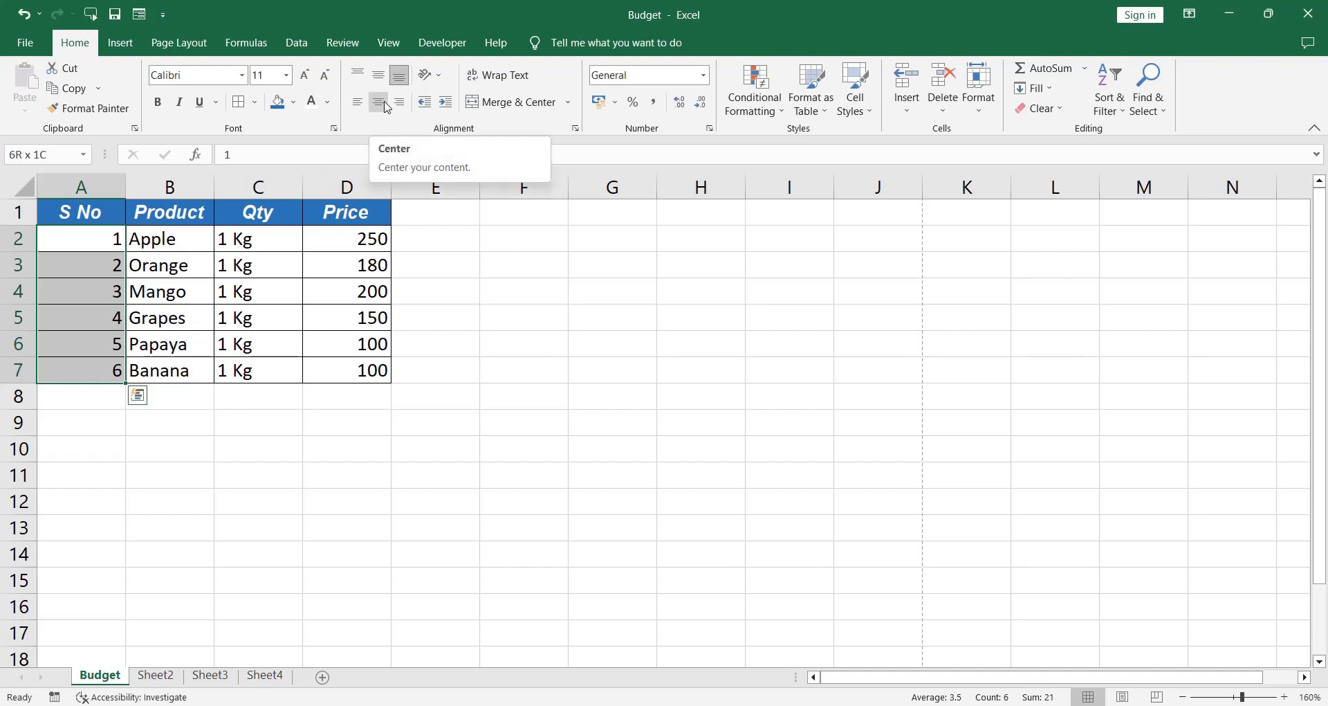
click(379, 102)
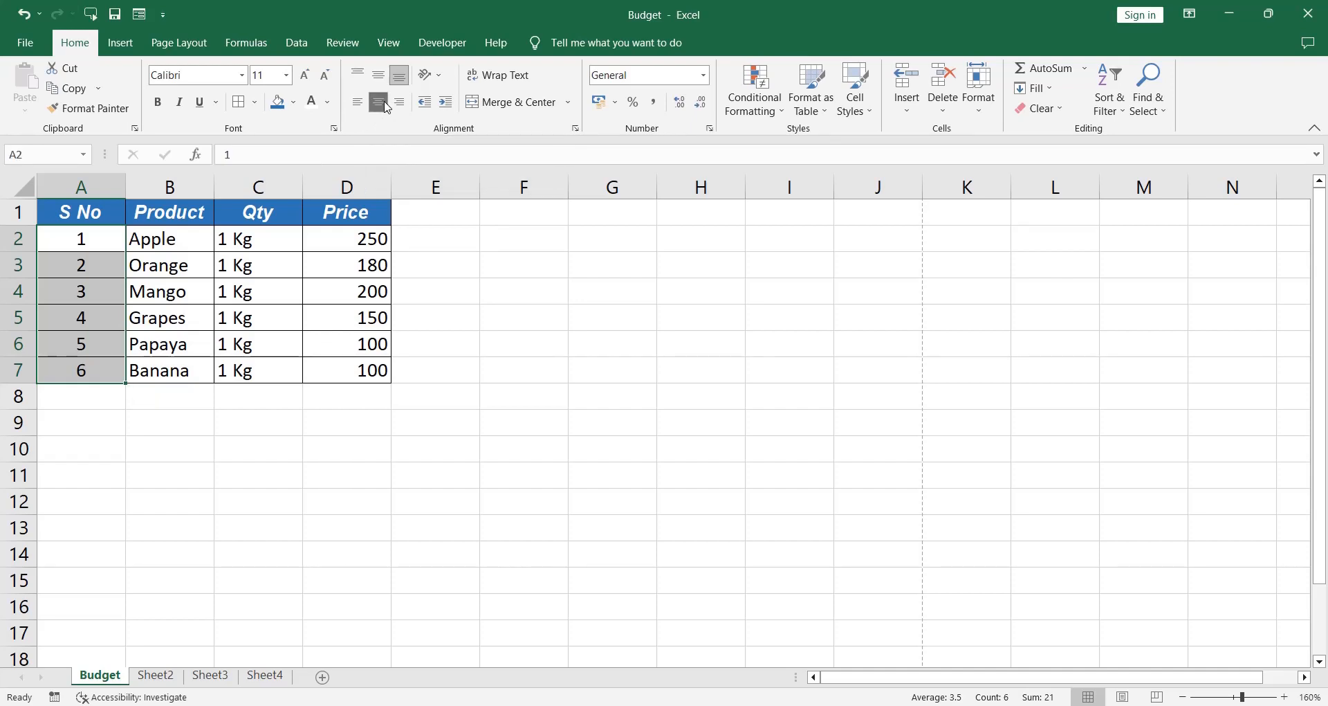
Center the quantities in C2:C7 under the Qty header
click(254, 238)
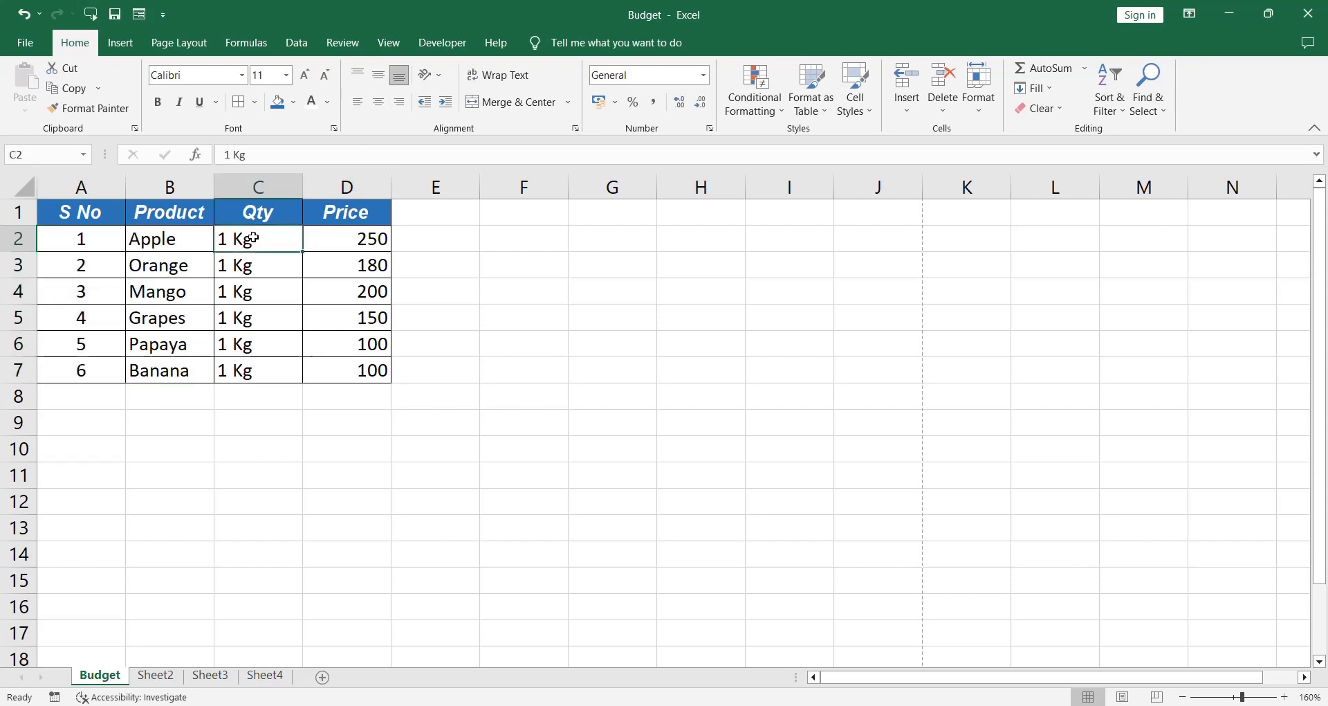
key(ctrl+shift+Down)
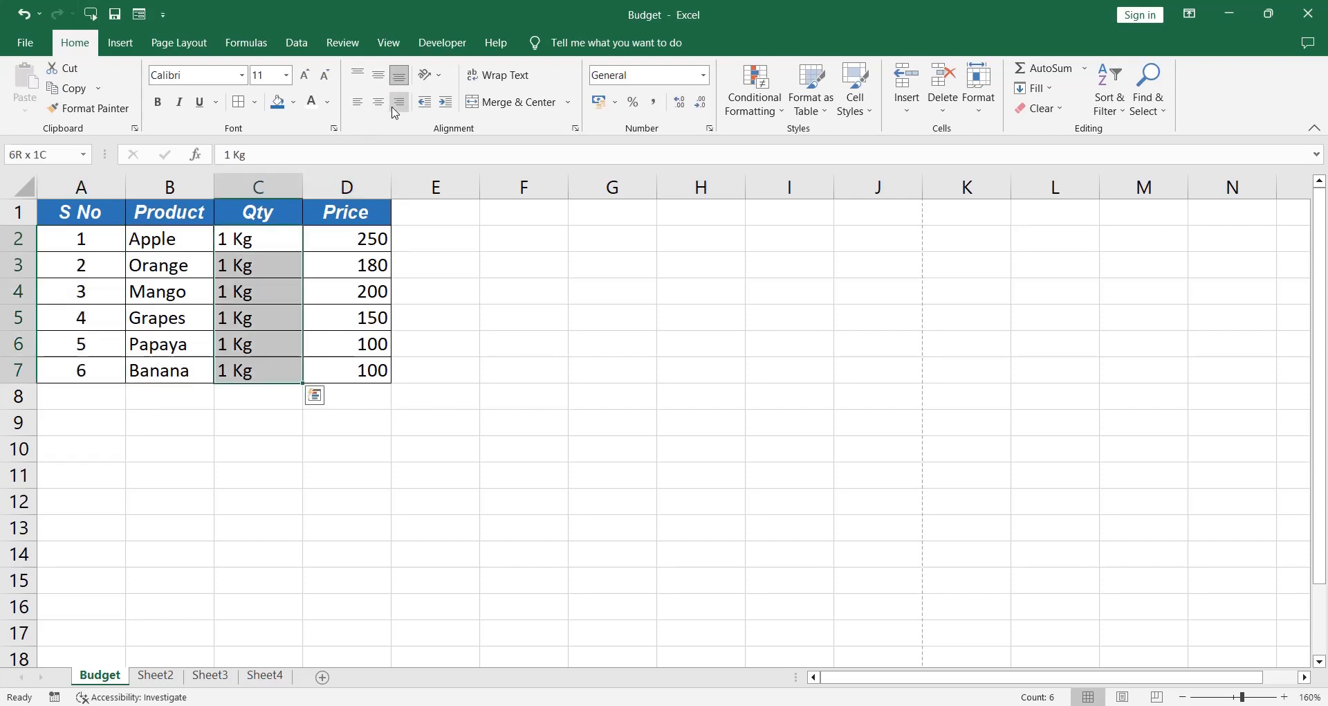
click(379, 103)
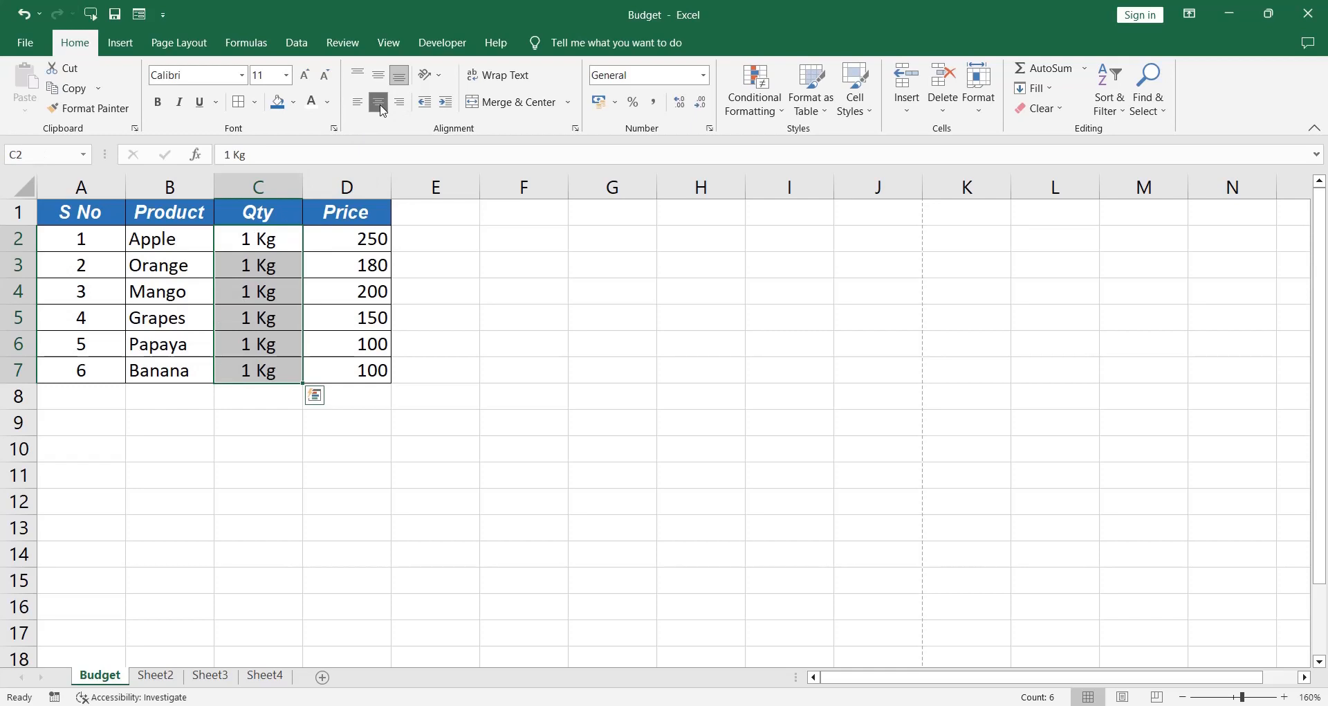
click(361, 244)
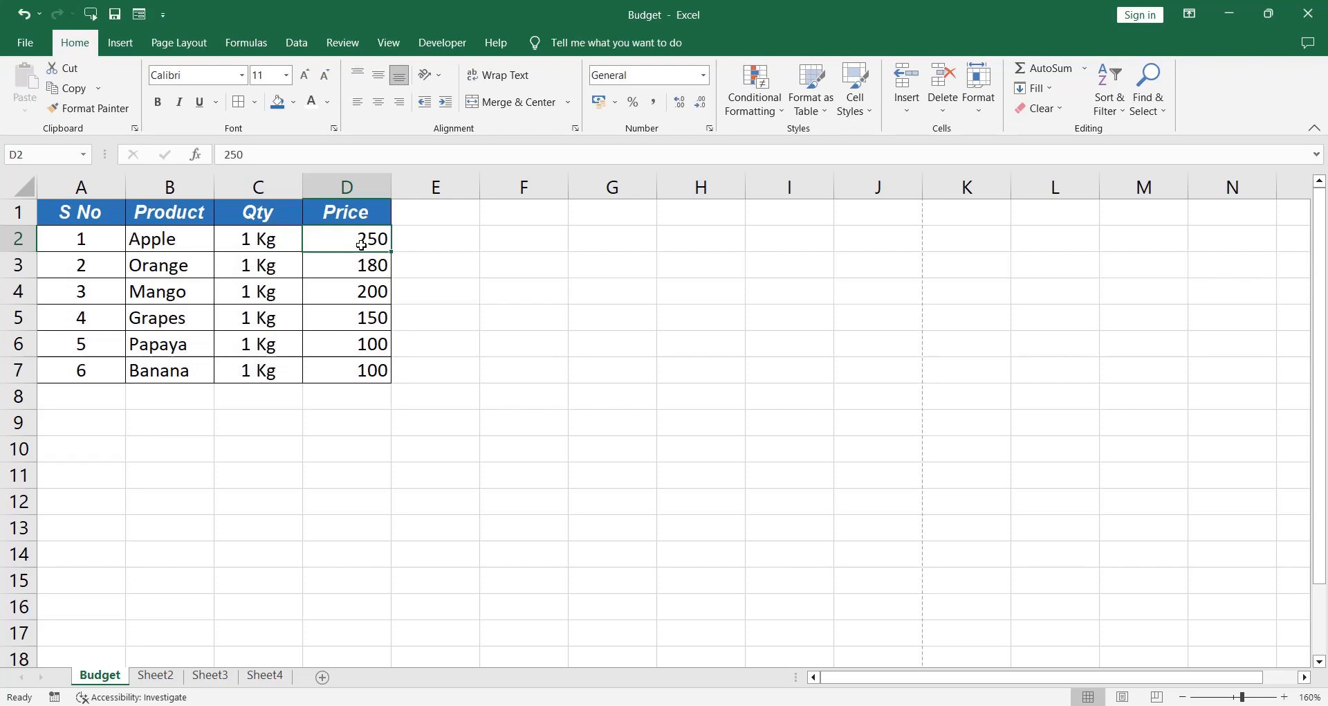
Clear the serial numbers in A2:A7 under the S No header
key(Home)
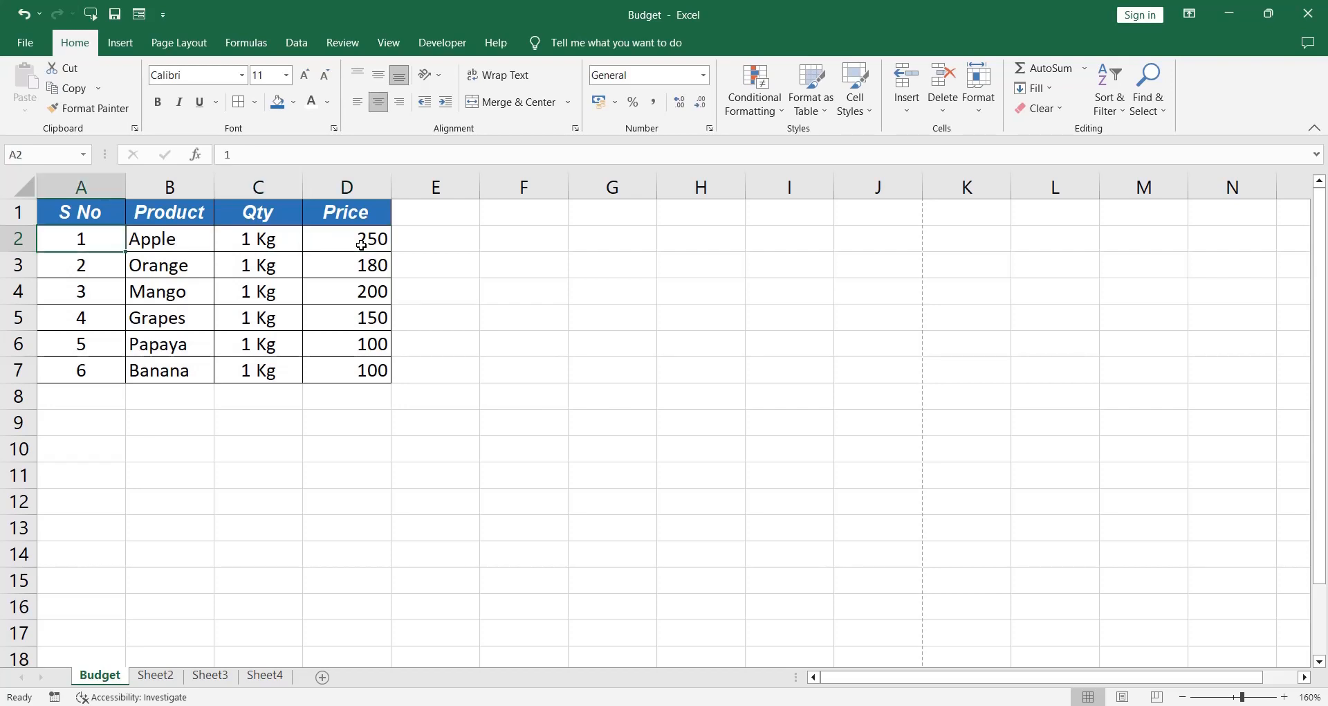
key(ctrl+shift+Down)
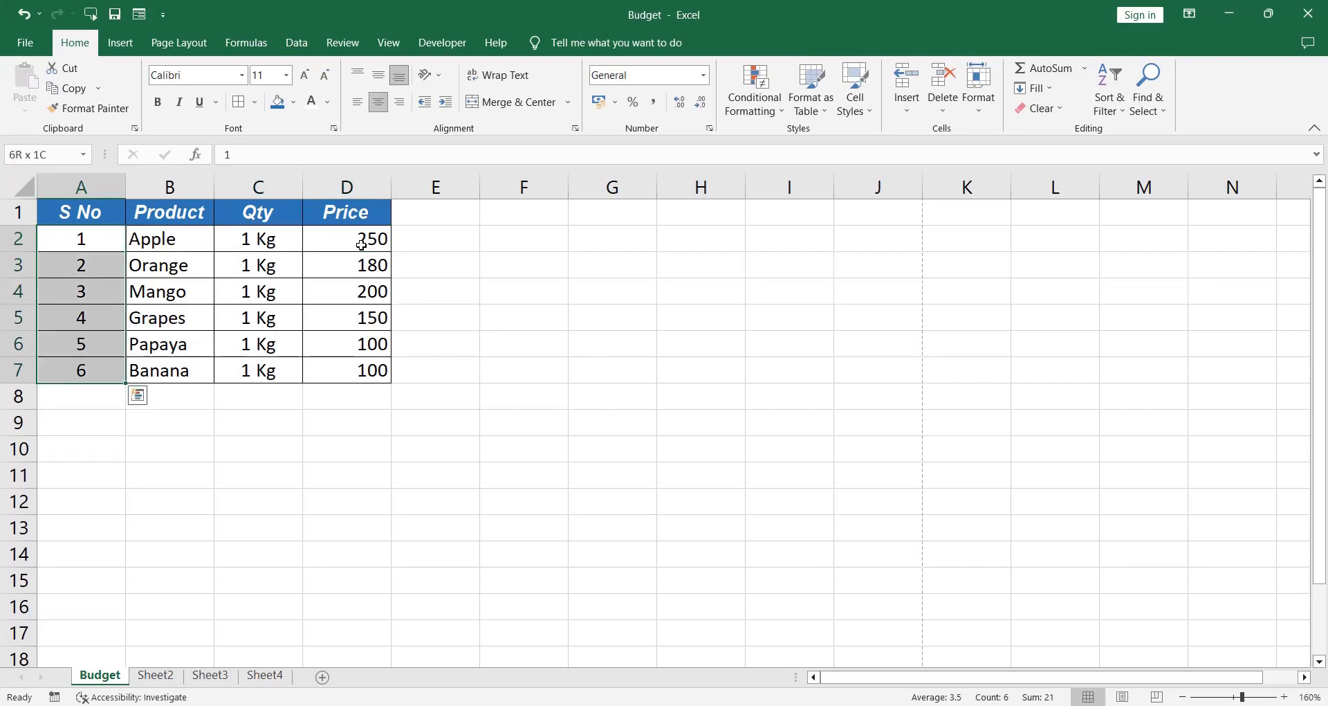
key(Delete)
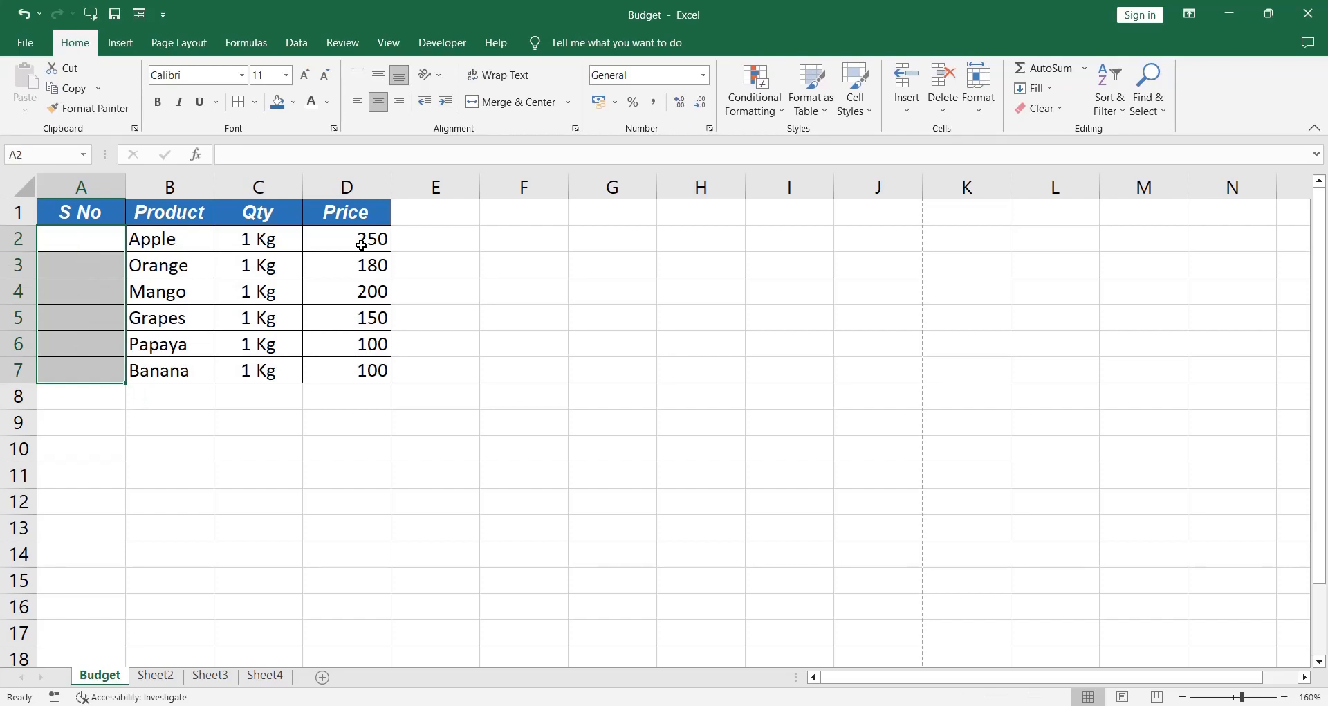
Enter the serial numbers 1, 2 and 3 individually in cells A2 to A4
key(Up)
key(Down)
text(1)
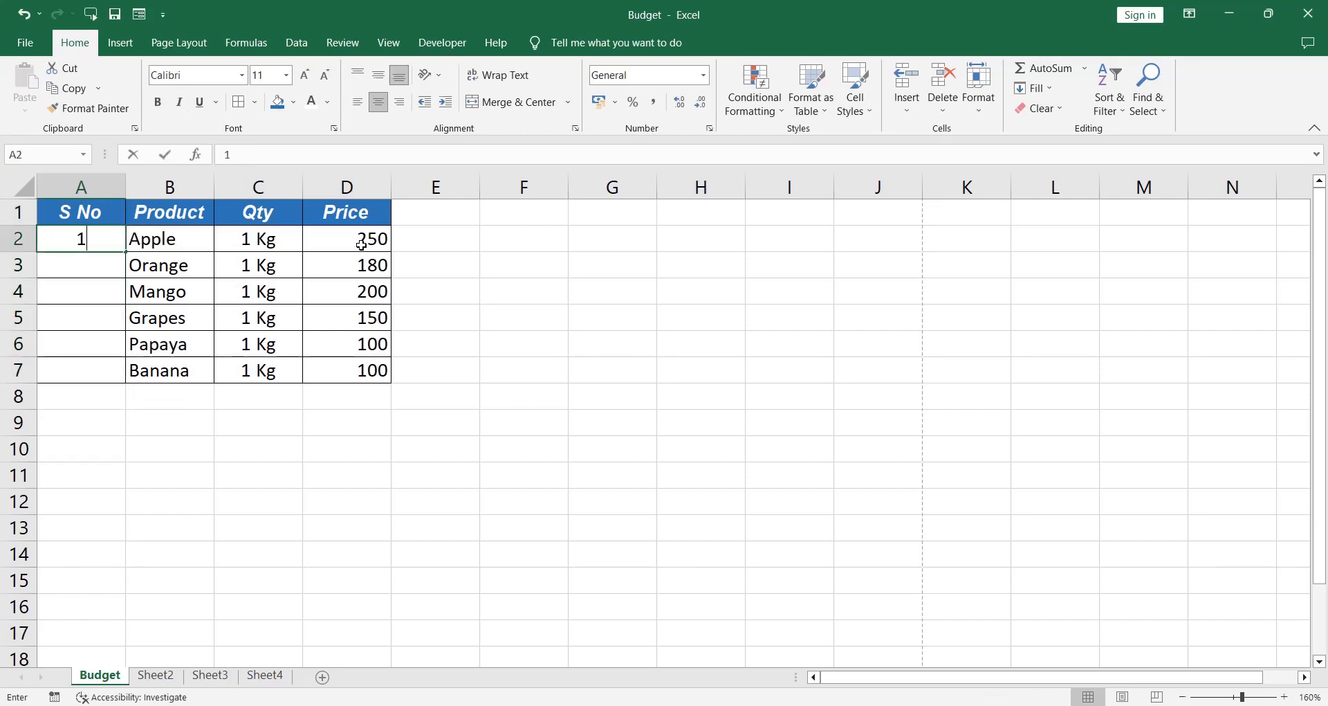
key(Return)
text(2)
key(Return)
text(3)
key(Return)
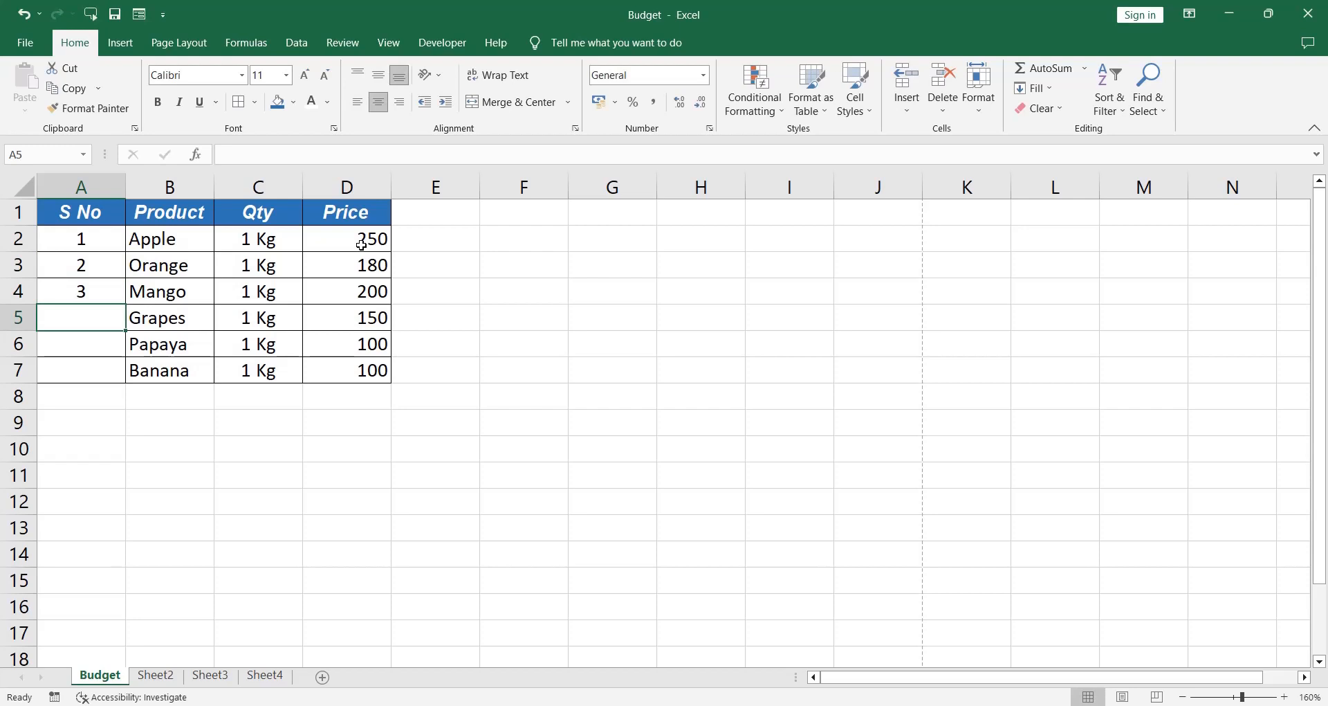
Clear the serial numbers in A3:A4, keeping only the first one
key(Up)
key(Up)
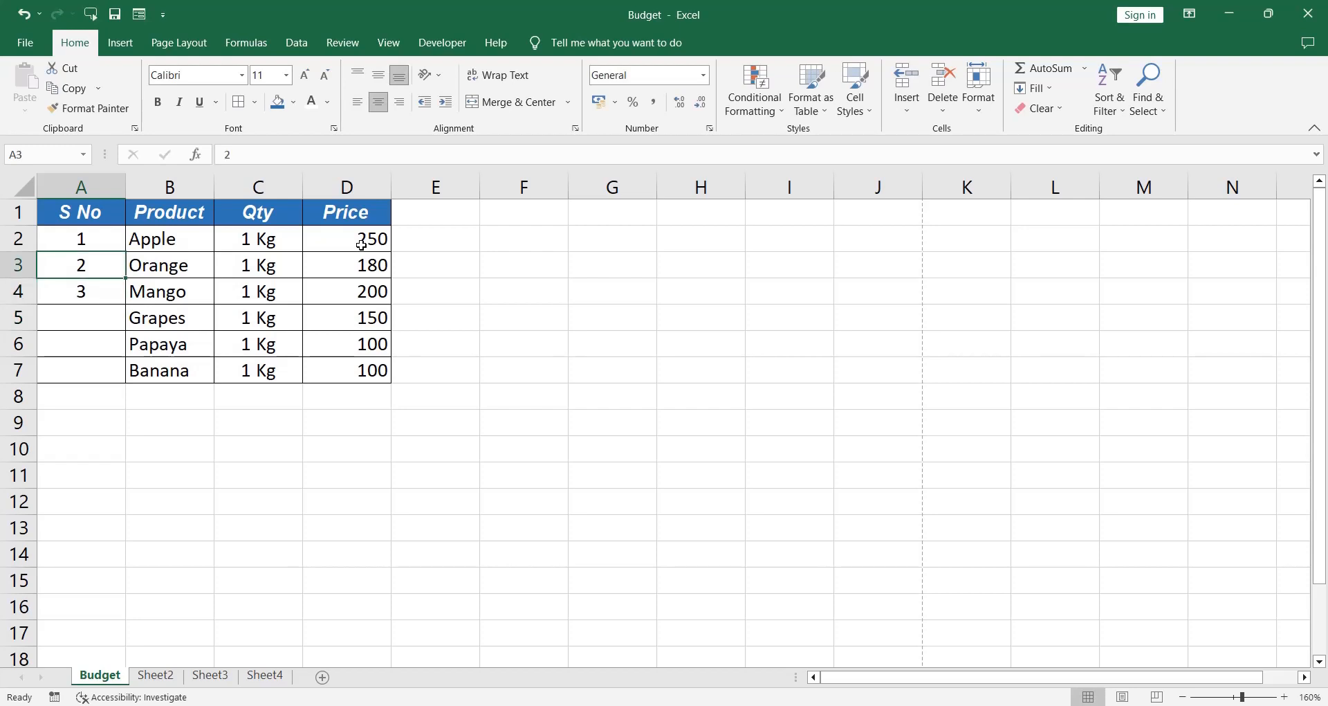
key(shift+Down)
key(Delete)
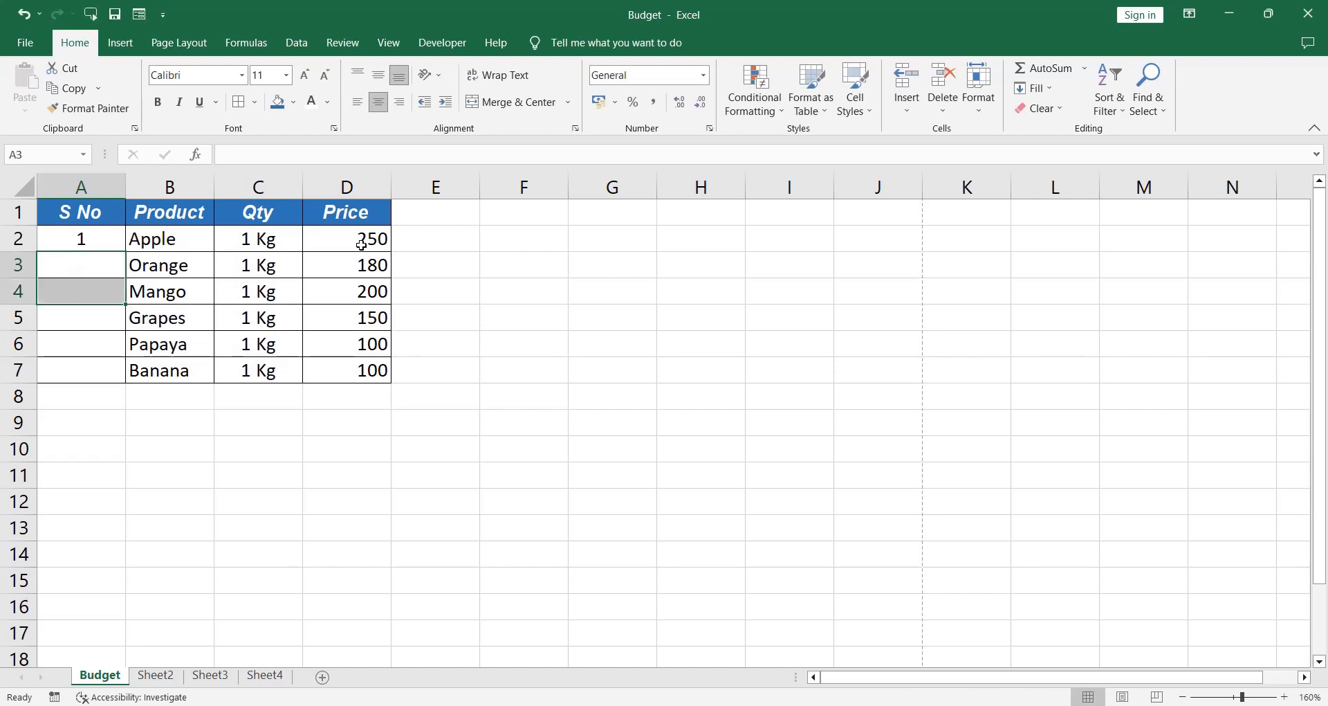
Enter 1 in A2 and 2 in A3, and fill the number series from these two cells down to A7
key(Up)
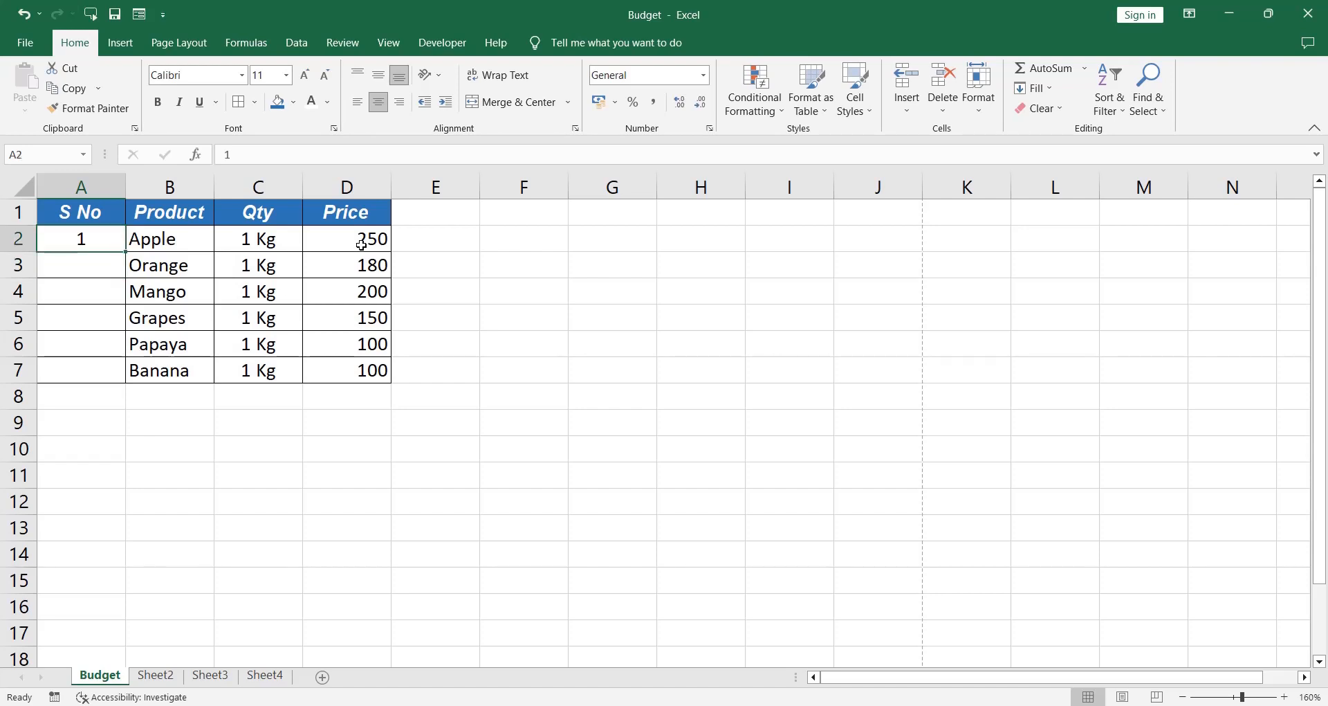
text(1)
key(Return)
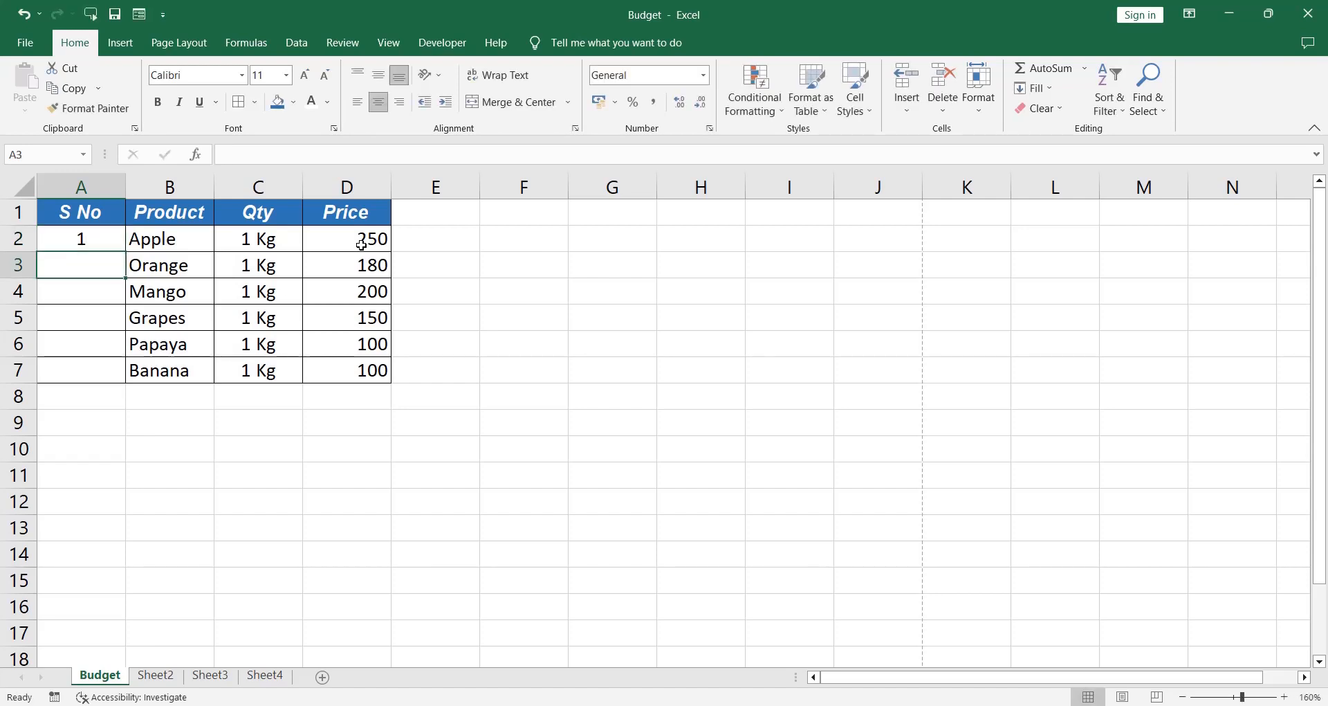
text(2)
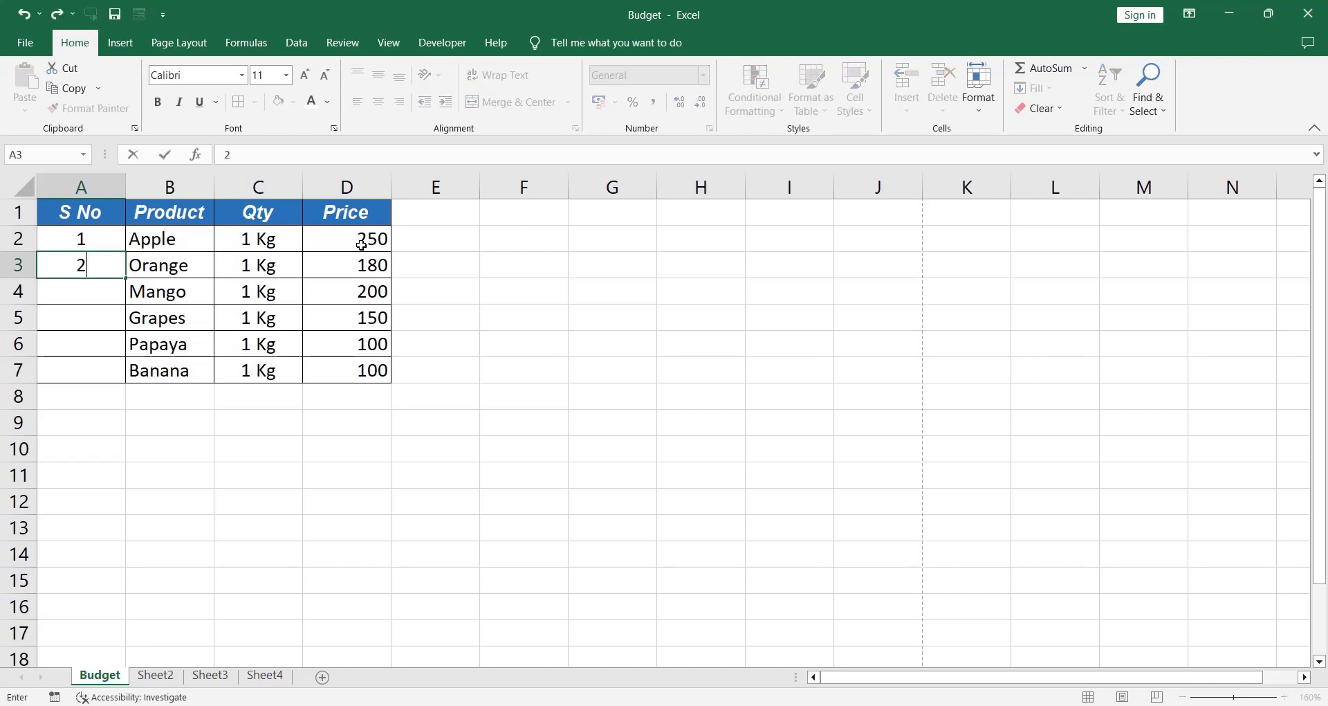
key(Up)
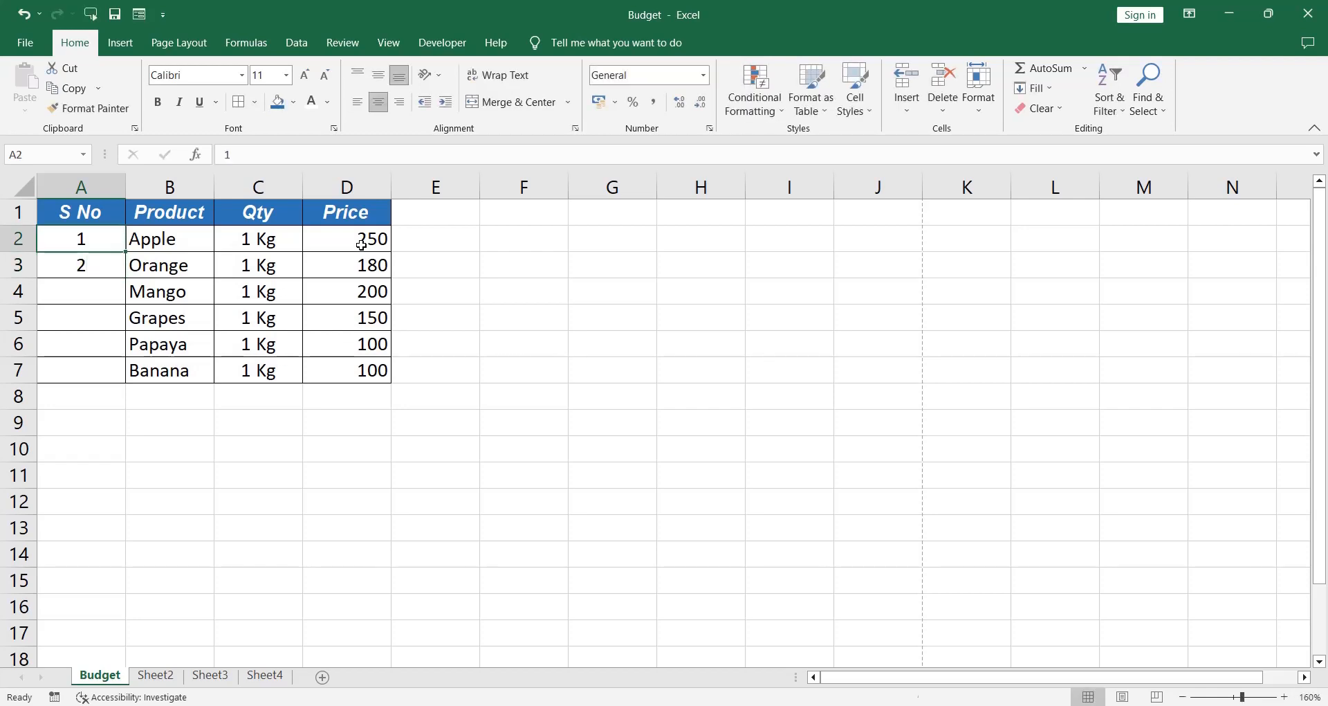
key(shift+Down)
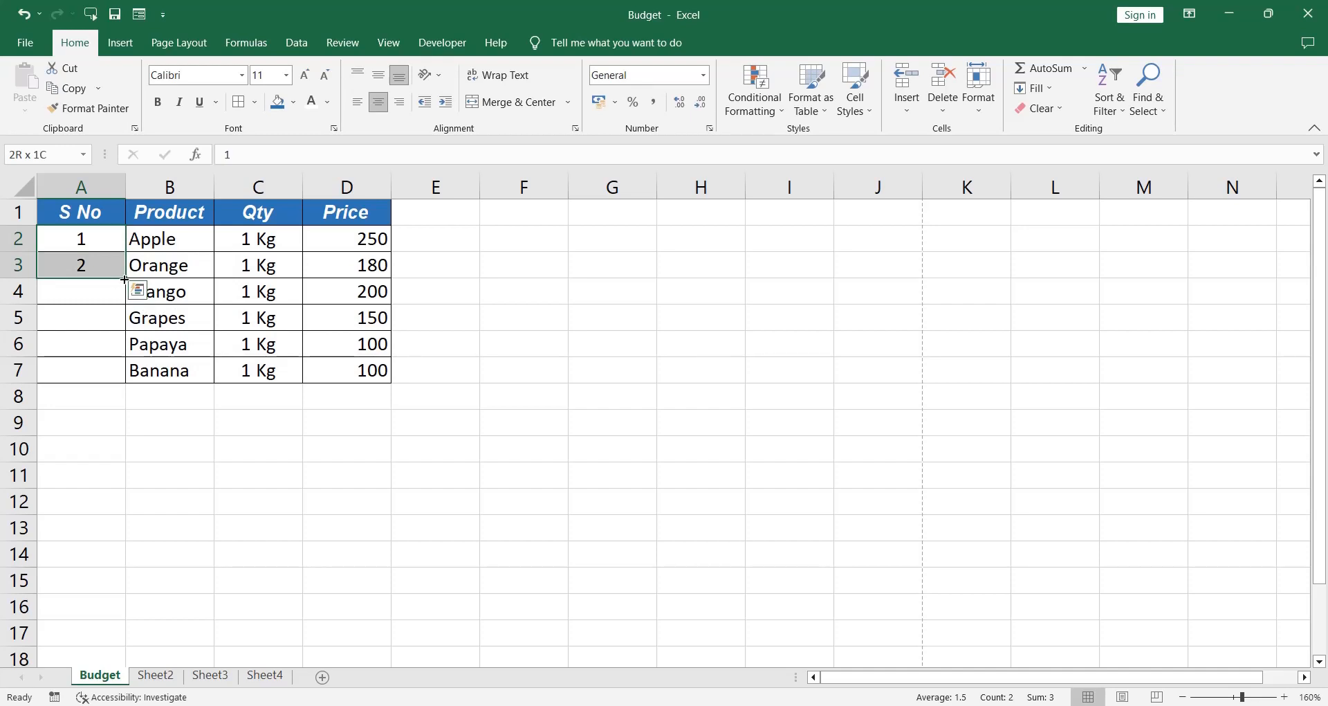
drag(125, 279, 119, 373)
click(118, 373)
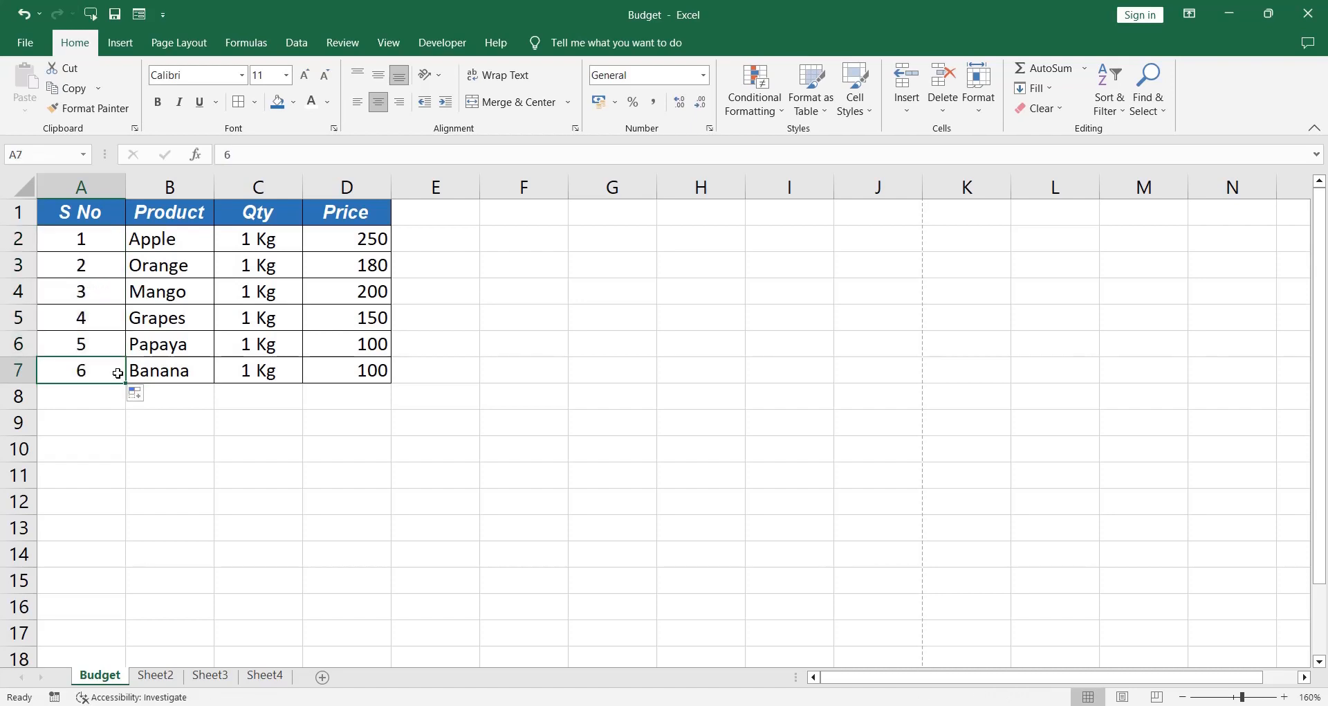
Apply the custom number format "Rs." 0 to the Apple price in D2 and check the cell's underlying value
key(ctrl+Home)
key(Right)
key(Right)
key(Right)
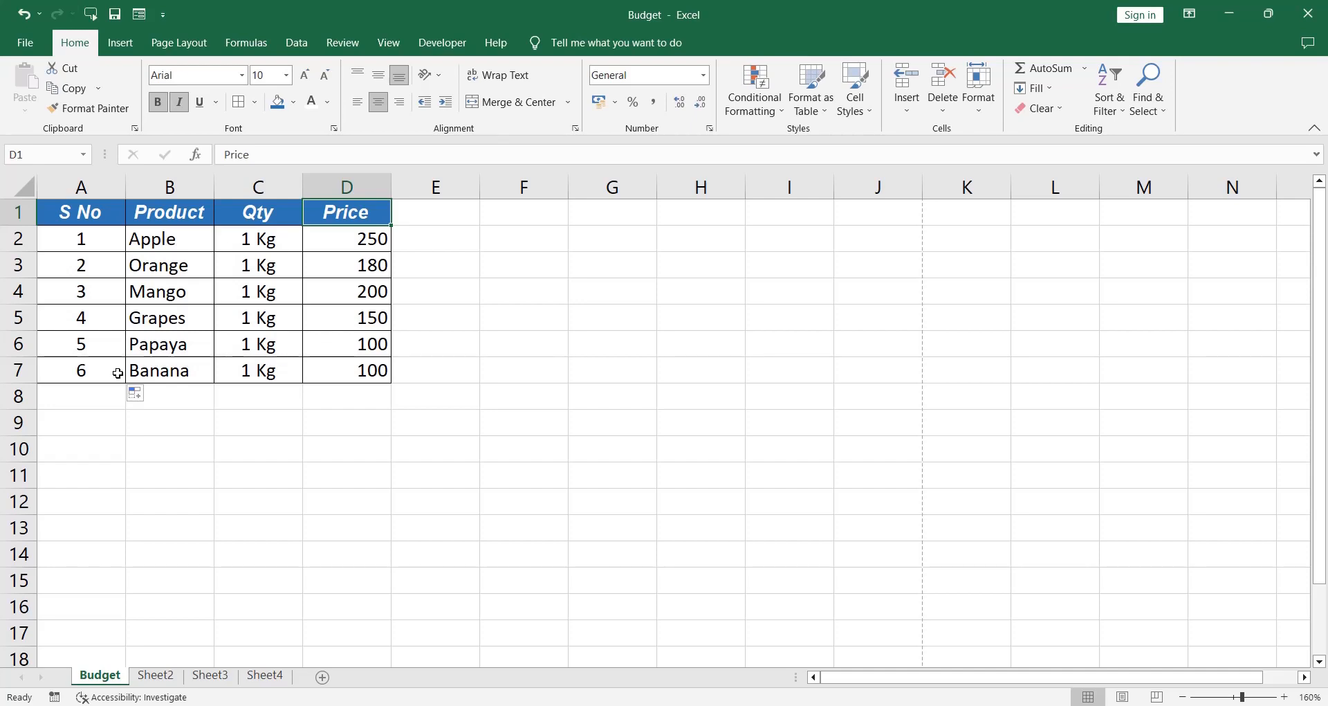
key(Down)
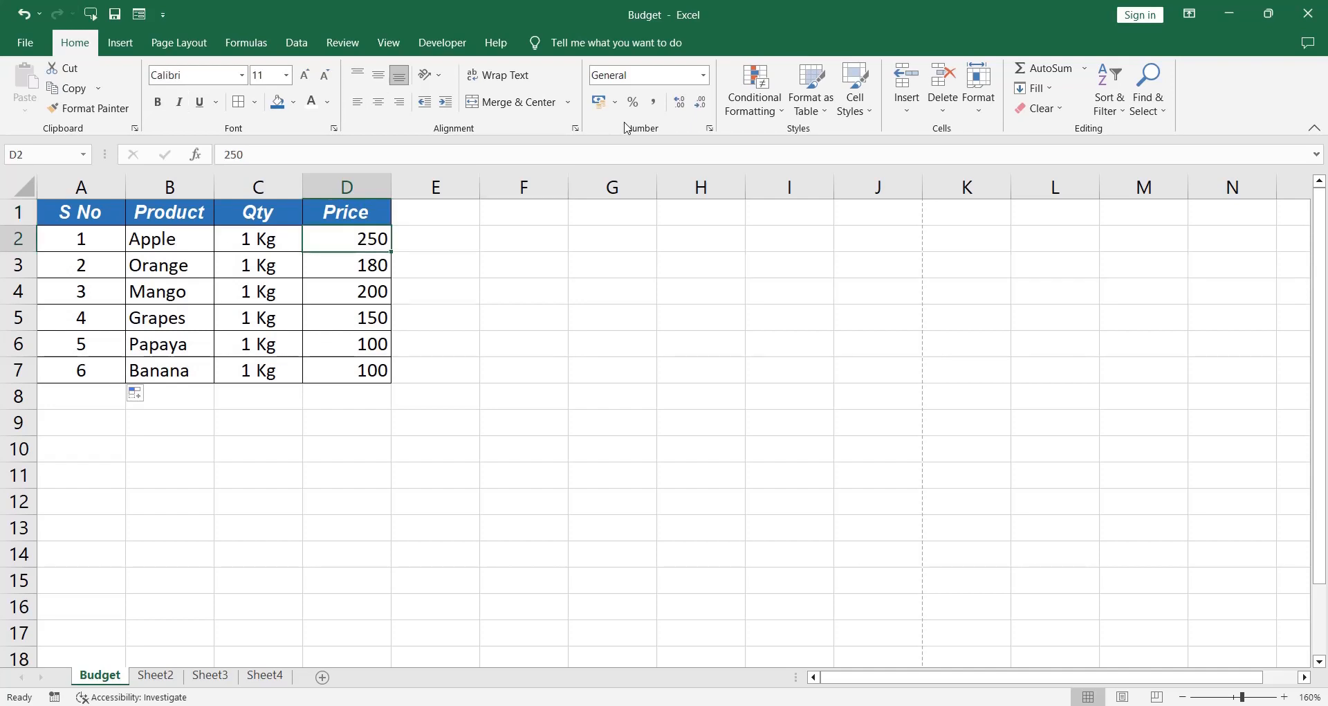
right_click(365, 239)
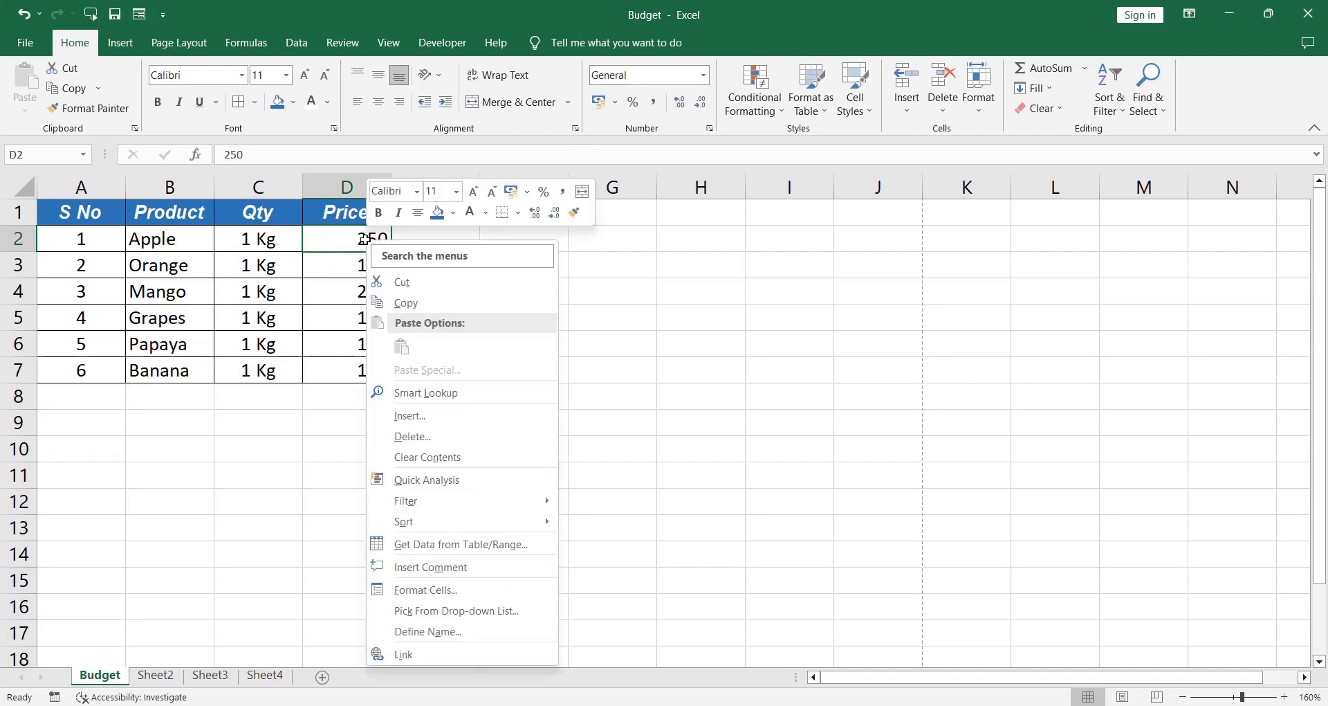
click(448, 590)
click(258, 477)
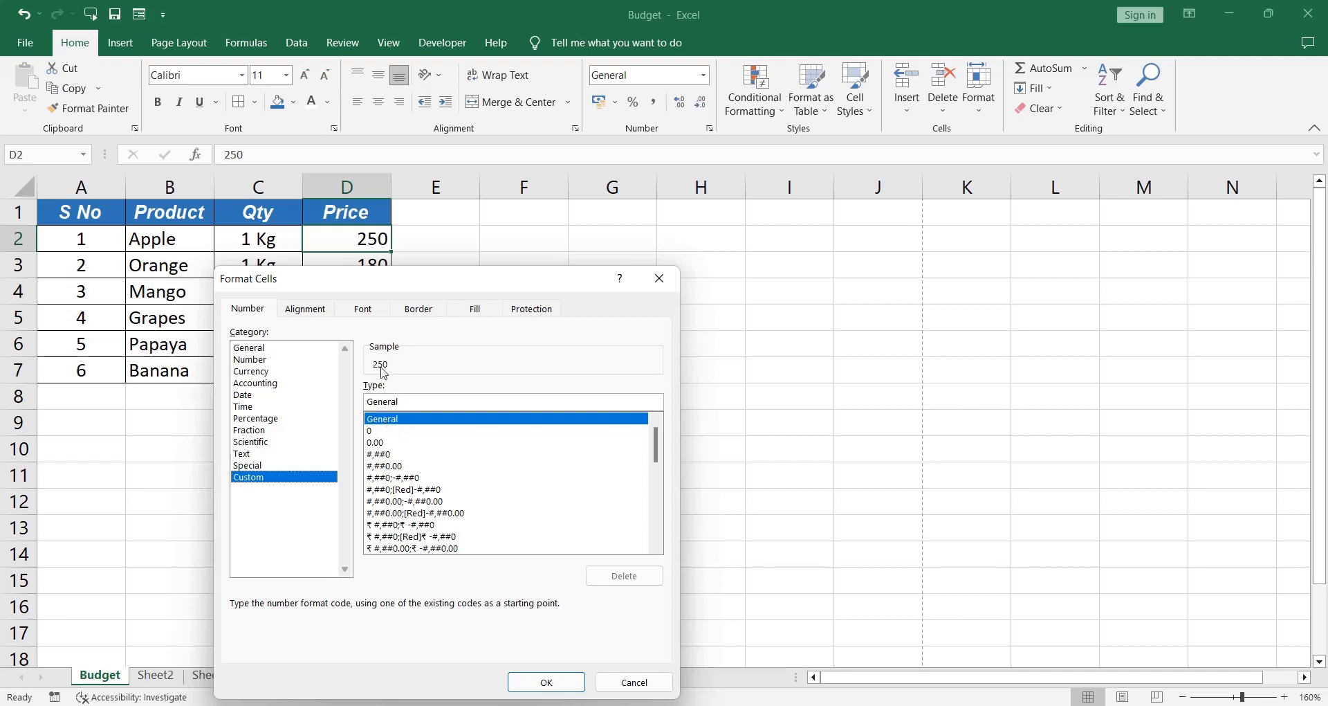
click(378, 432)
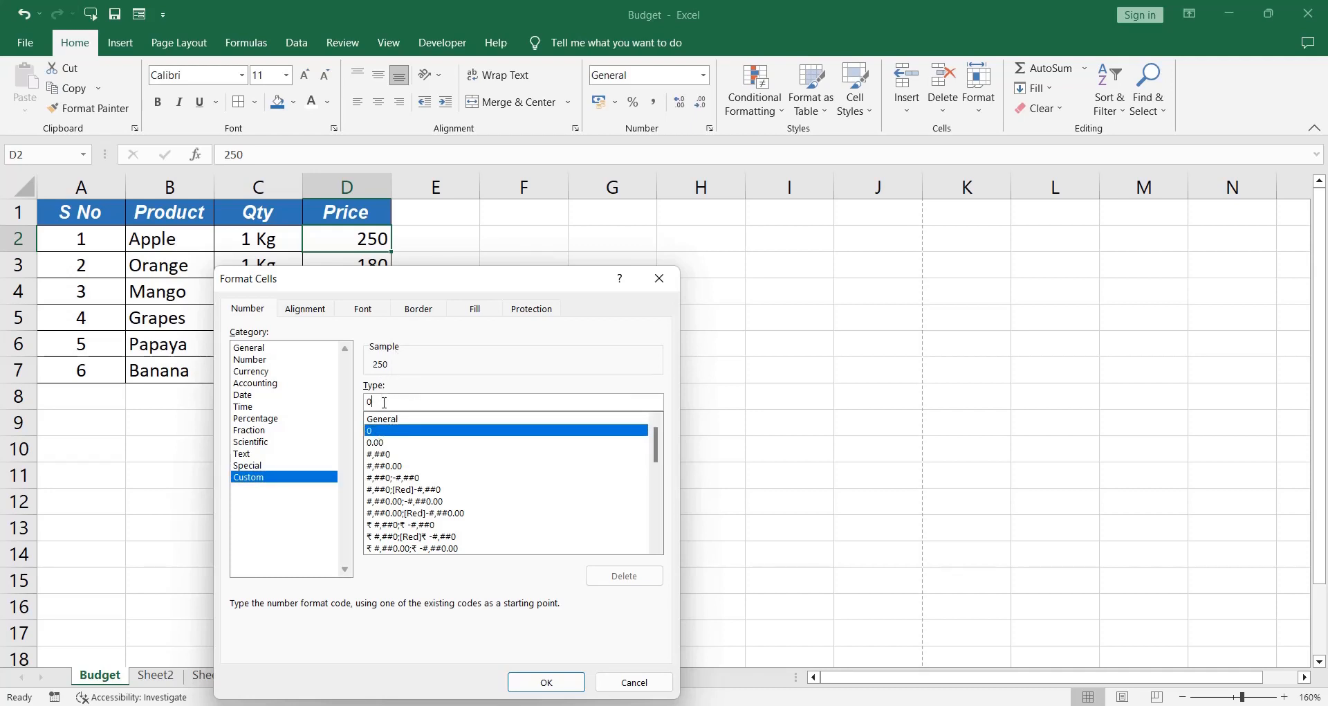
key(BackSpace)
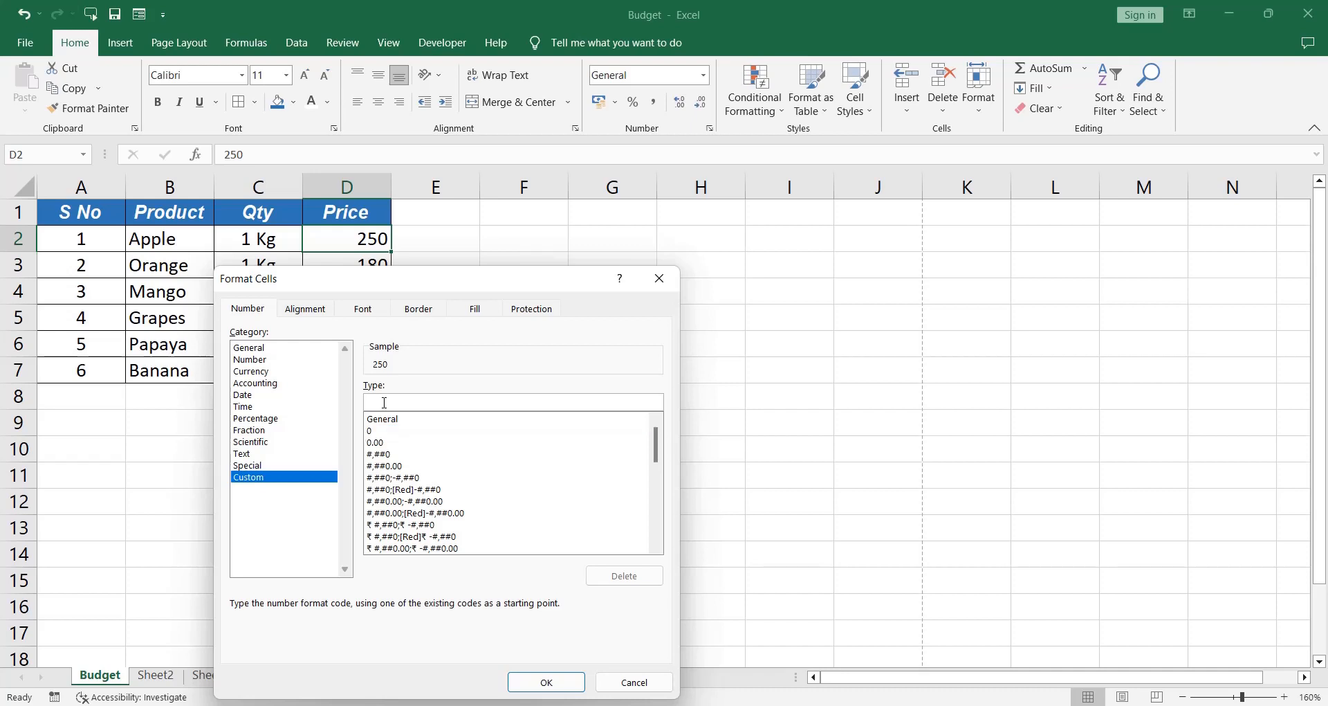
text("Rs.)
text(0)
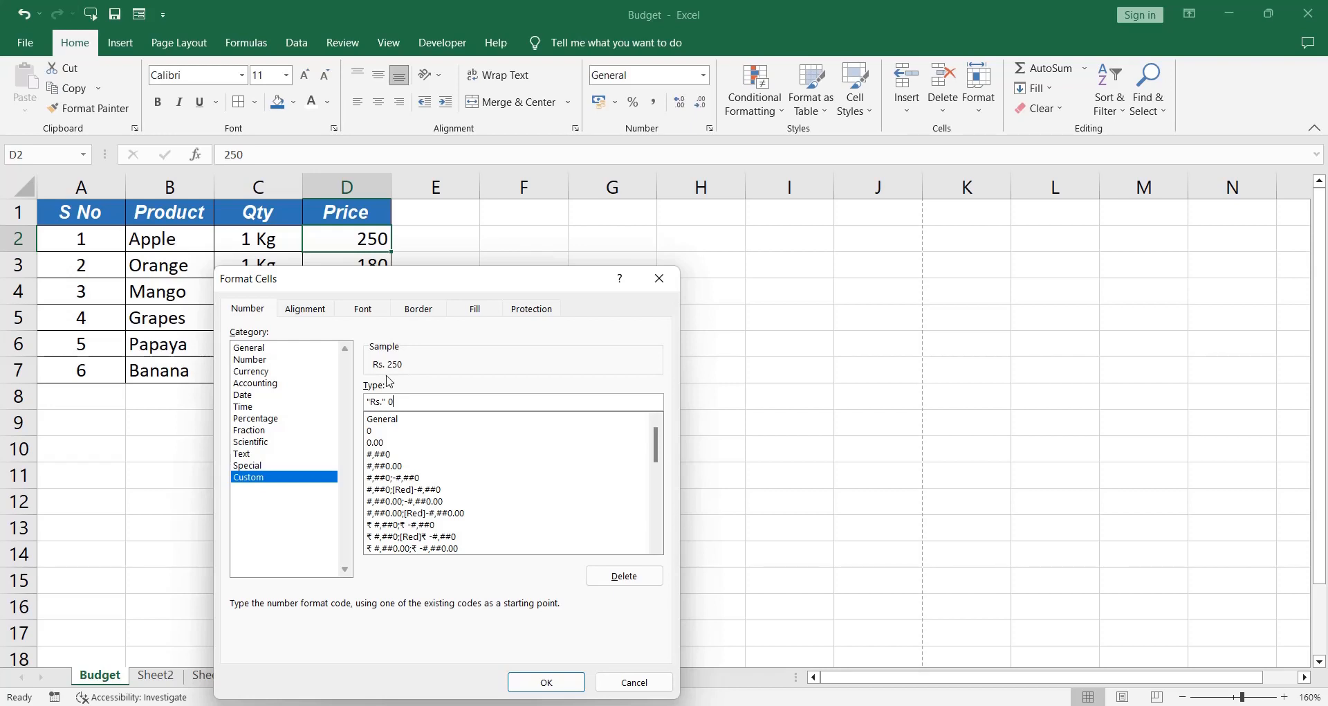
click(547, 682)
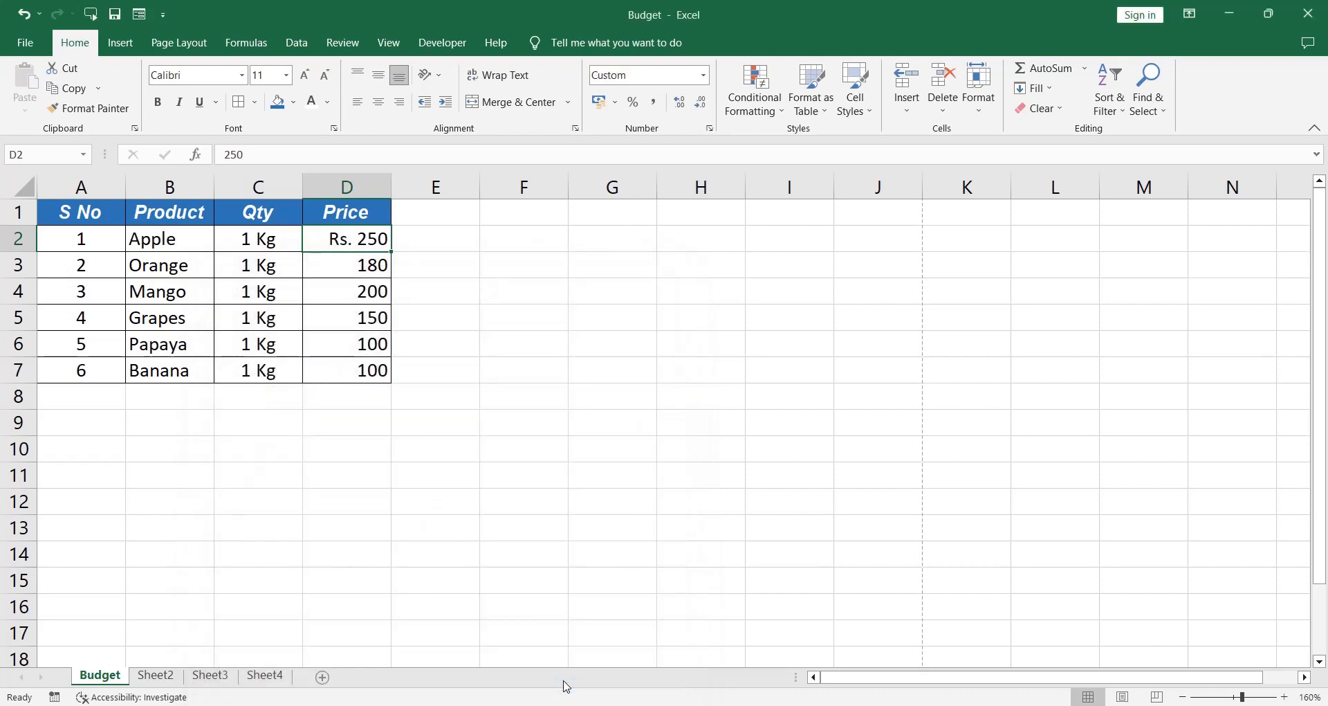
double_click(353, 240)
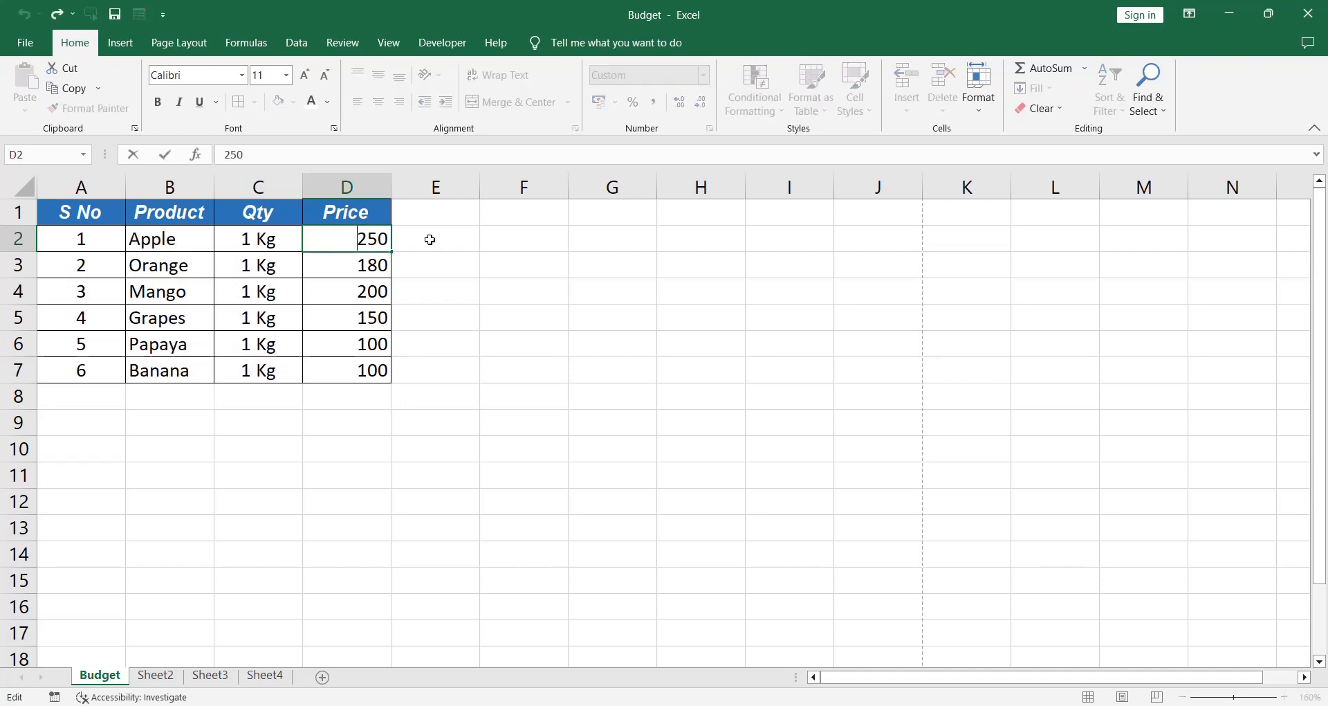
key(Escape)
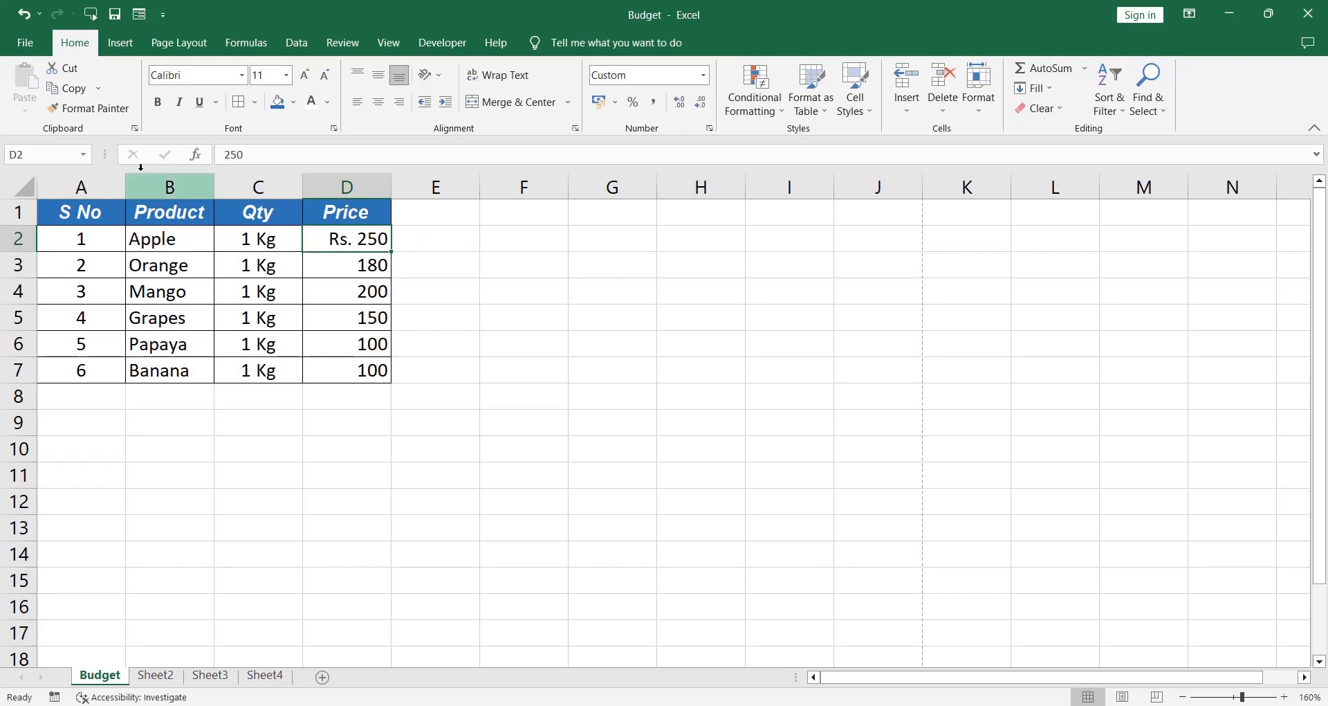
Copy the number format of D2 to the remaining prices in D3:D7 with Format Painter
click(95, 116)
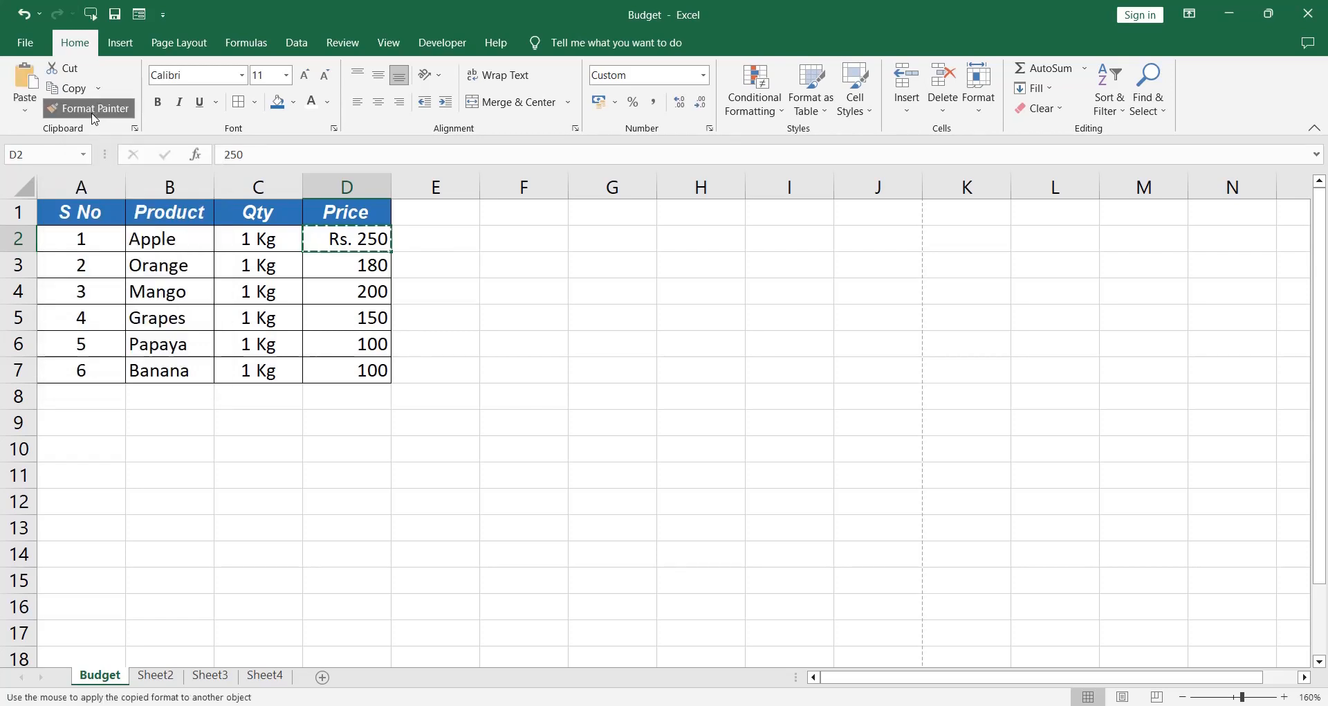
click(329, 267)
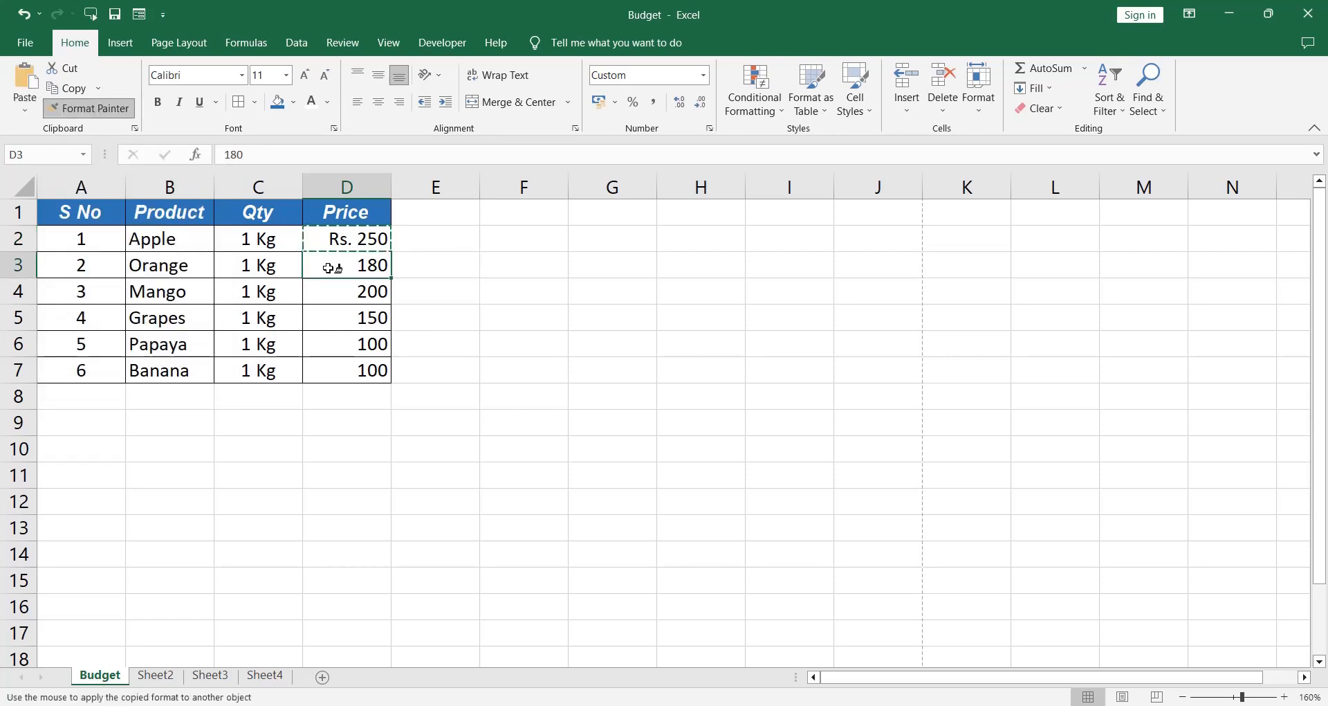
drag(328, 268, 334, 370)
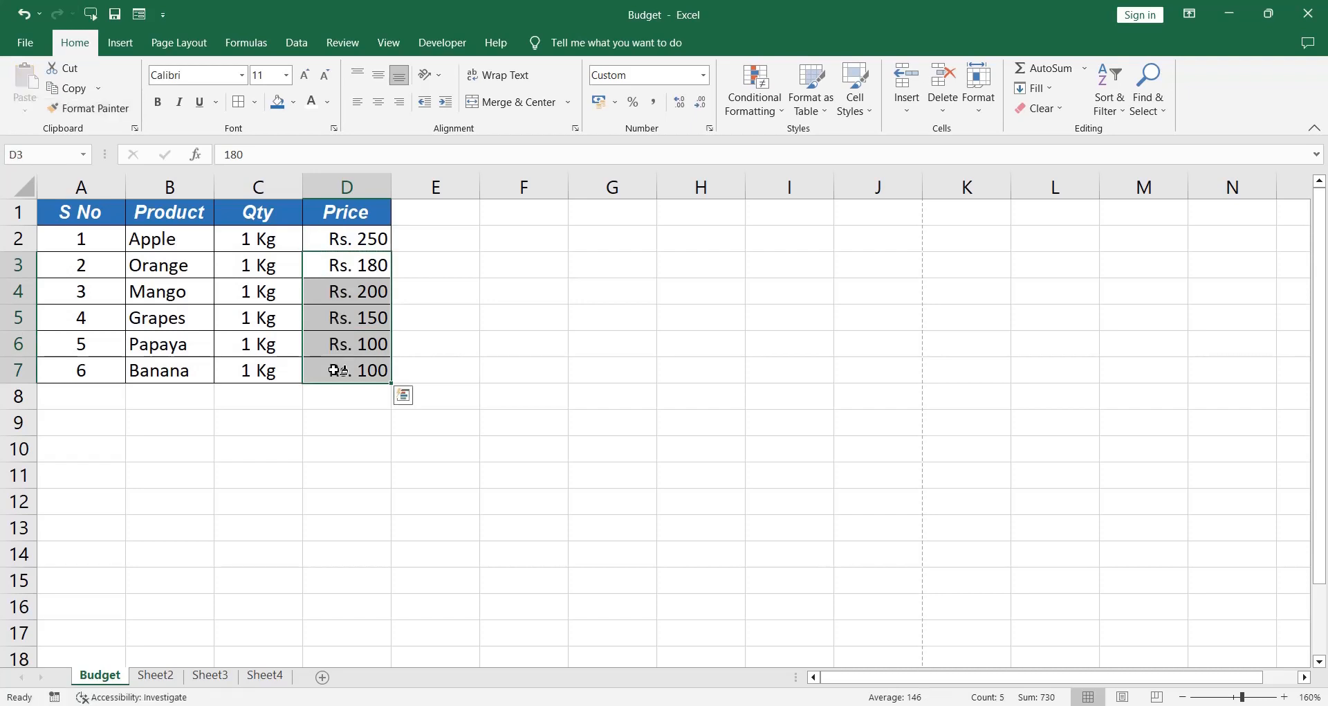
click(333, 262)
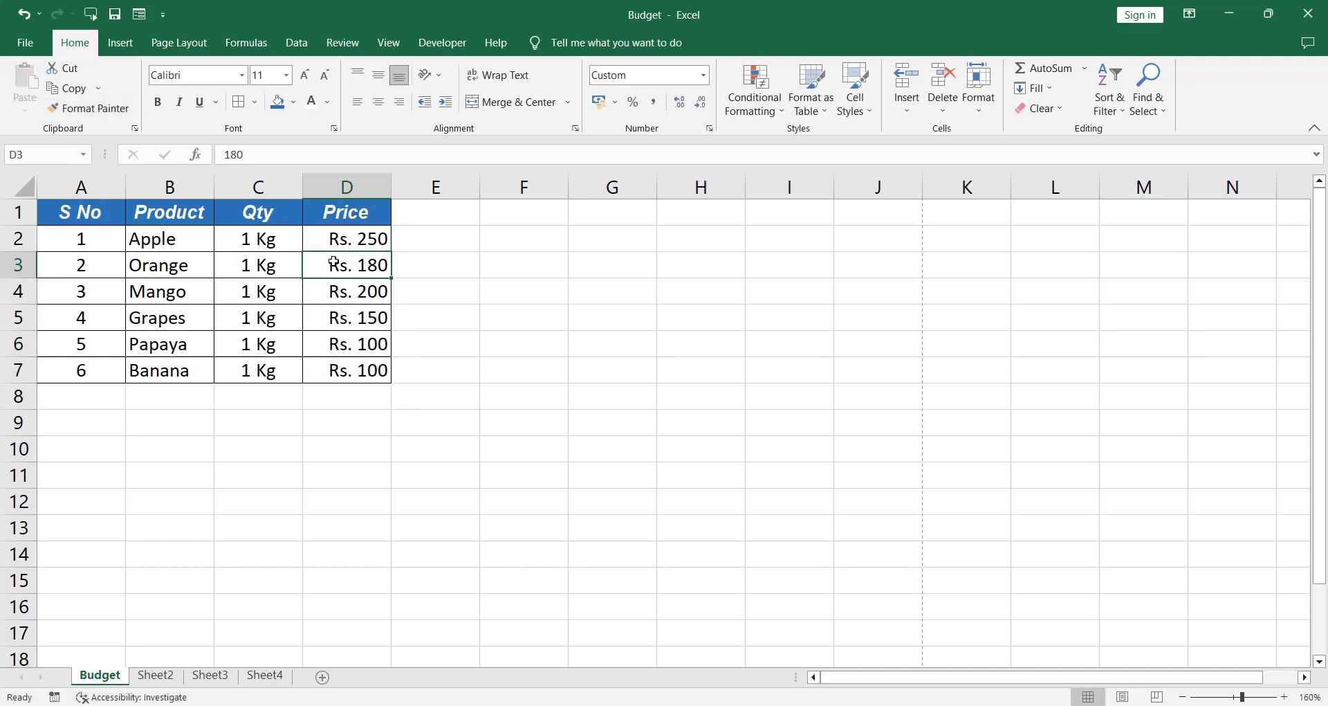
click(353, 245)
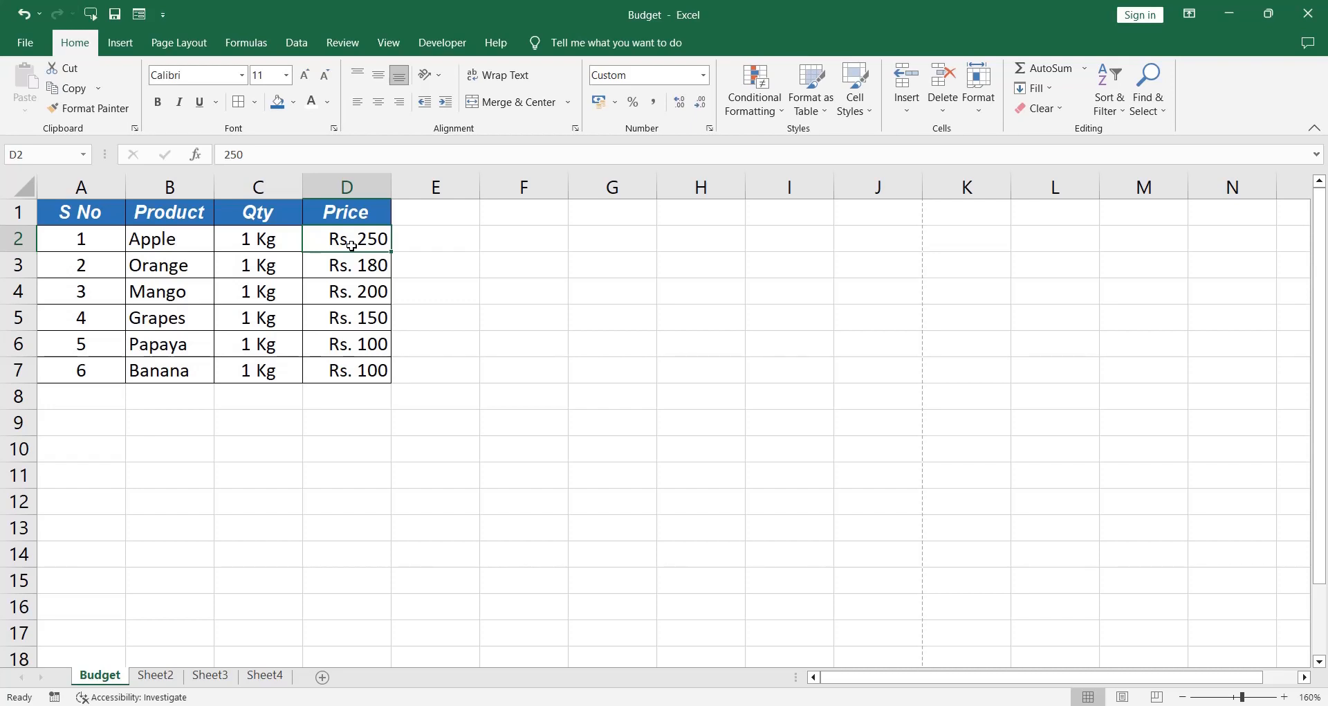
Clear the text quantities in C2:C7 under the Qty header
click(272, 241)
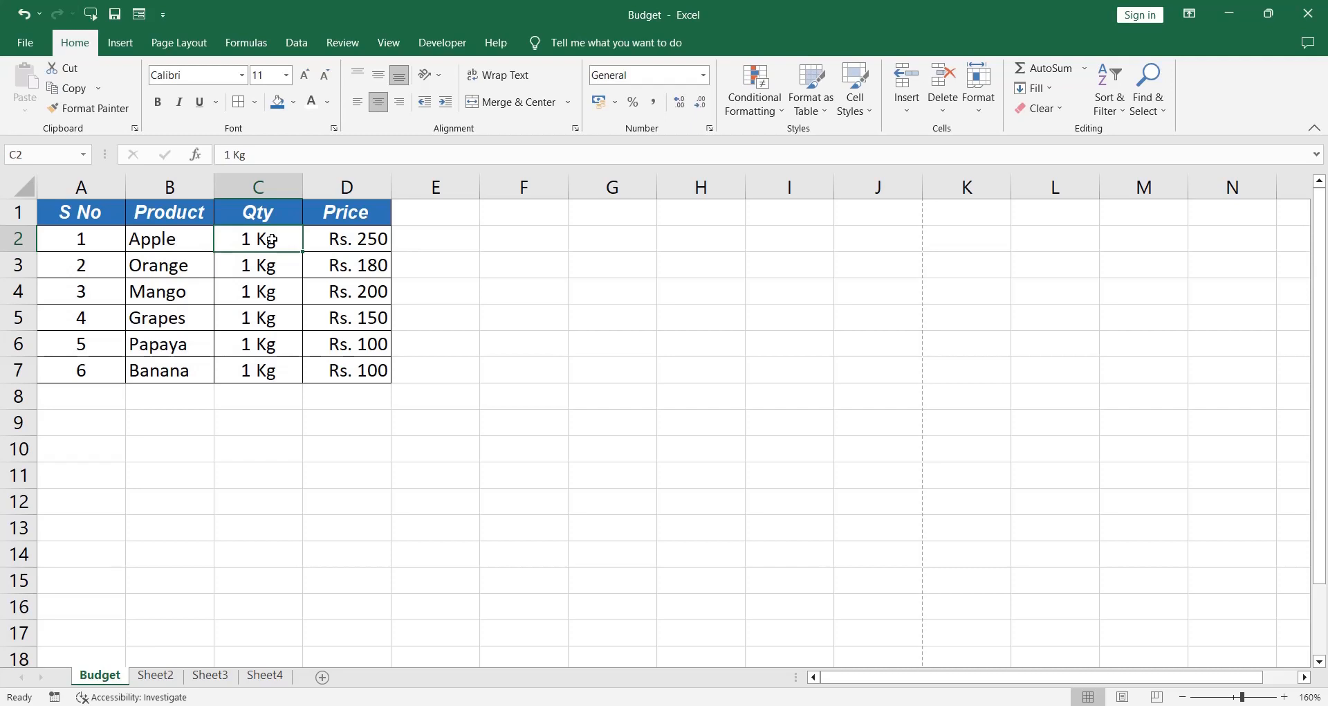
key(ctrl+shift+Down)
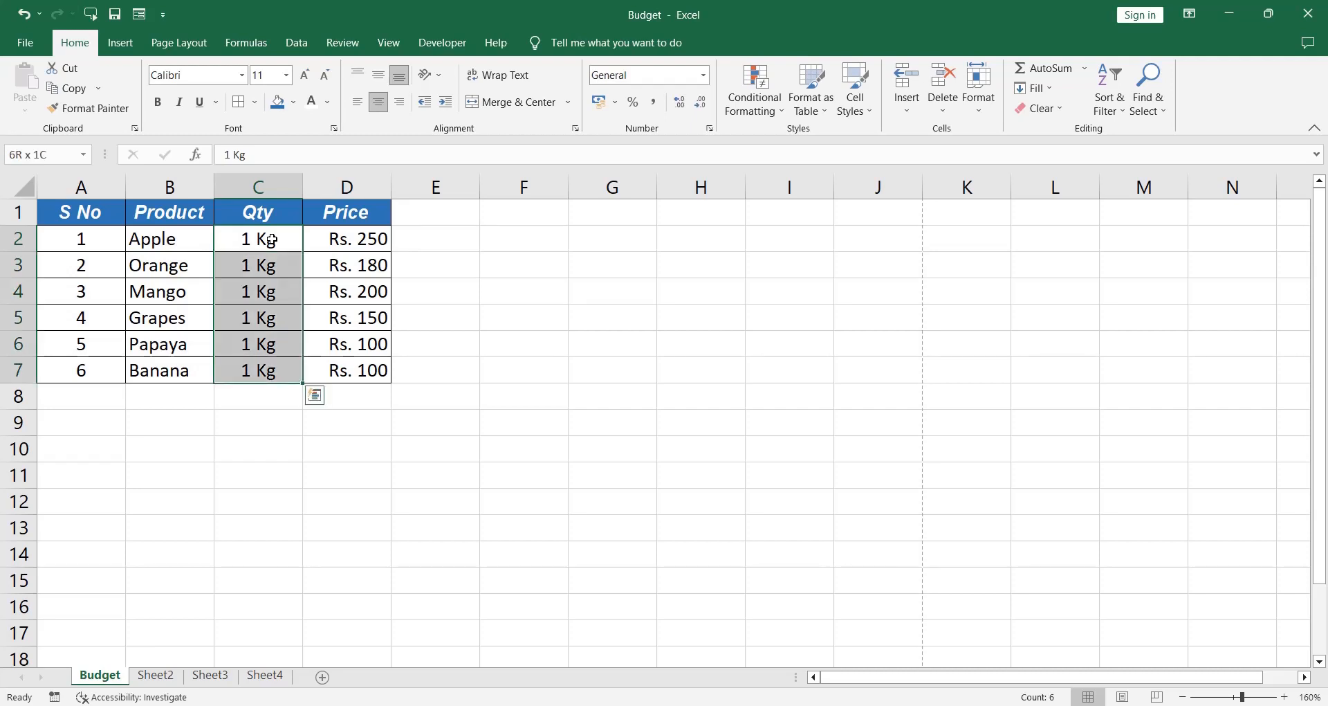
key(Delete)
Enter the plain-number quantities 1, 2, 3, 4, 1 and 2 in cells C2 to C7
click(272, 240)
text(1)
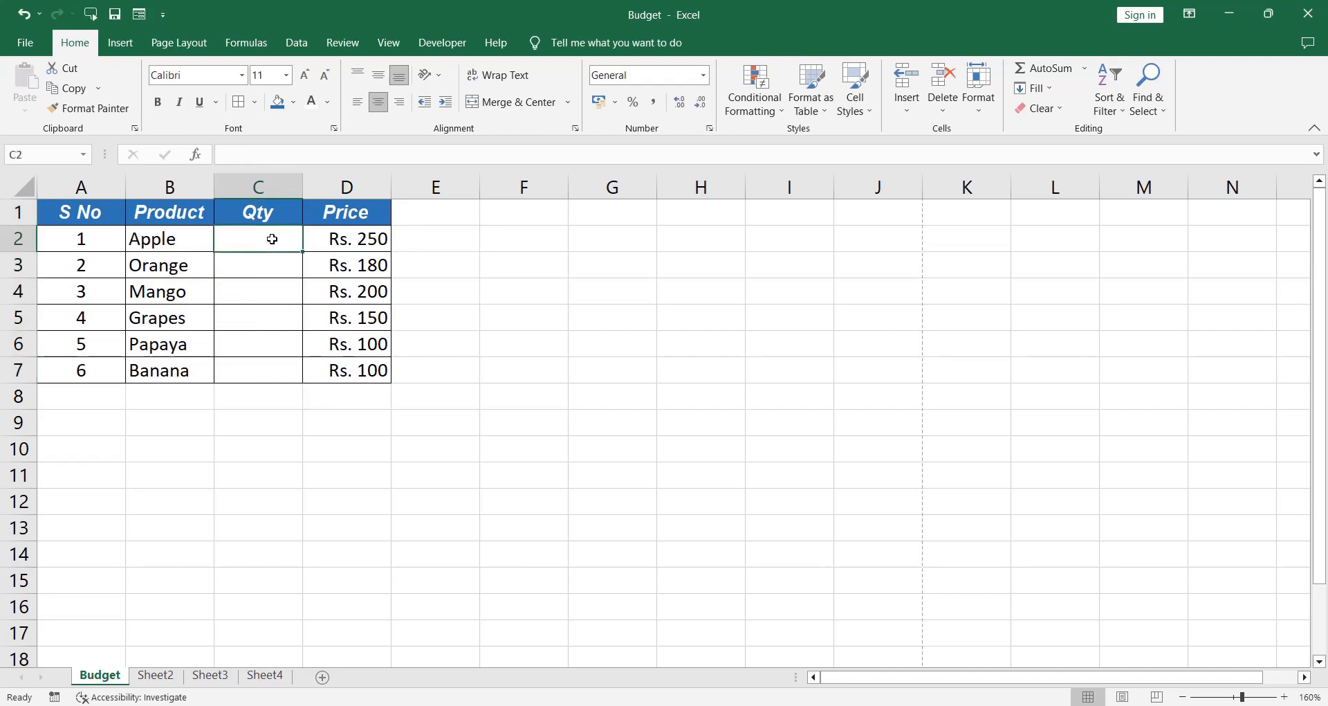
key(Return)
text(2)
key(Return)
text(3)
key(Return)
text(4)
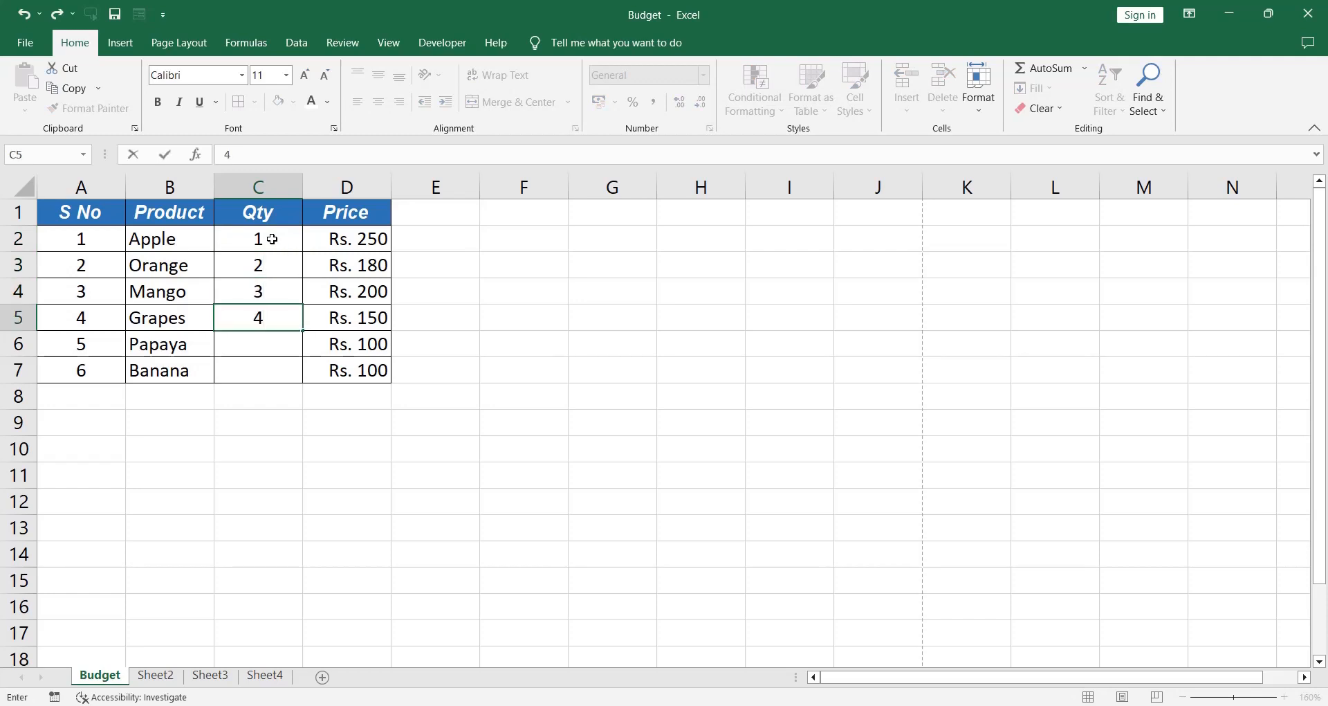
key(Return)
text(1)
key(Return)
text(2)
Apply the custom number format 0" Kg" to the Apple quantity in C2
key(Up)
key(Up)
key(Up)
key(Up)
key(Up)
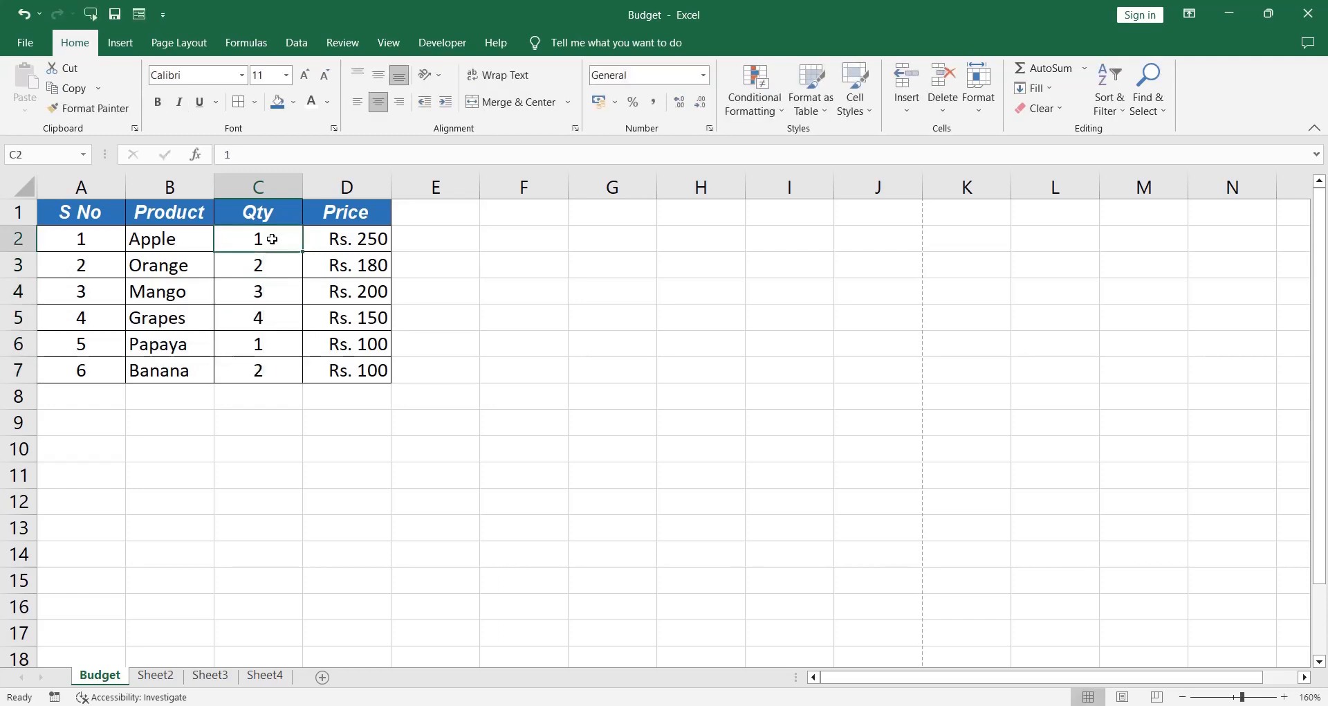
right_click(273, 240)
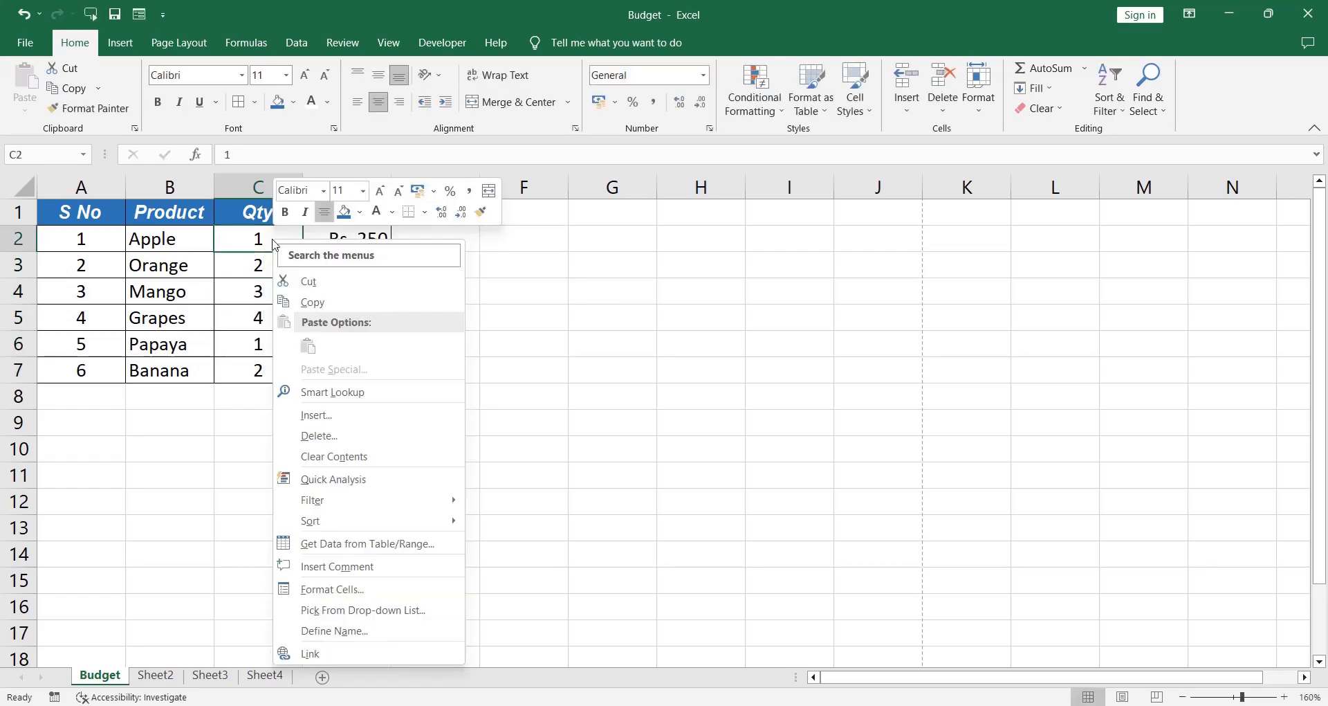
click(347, 594)
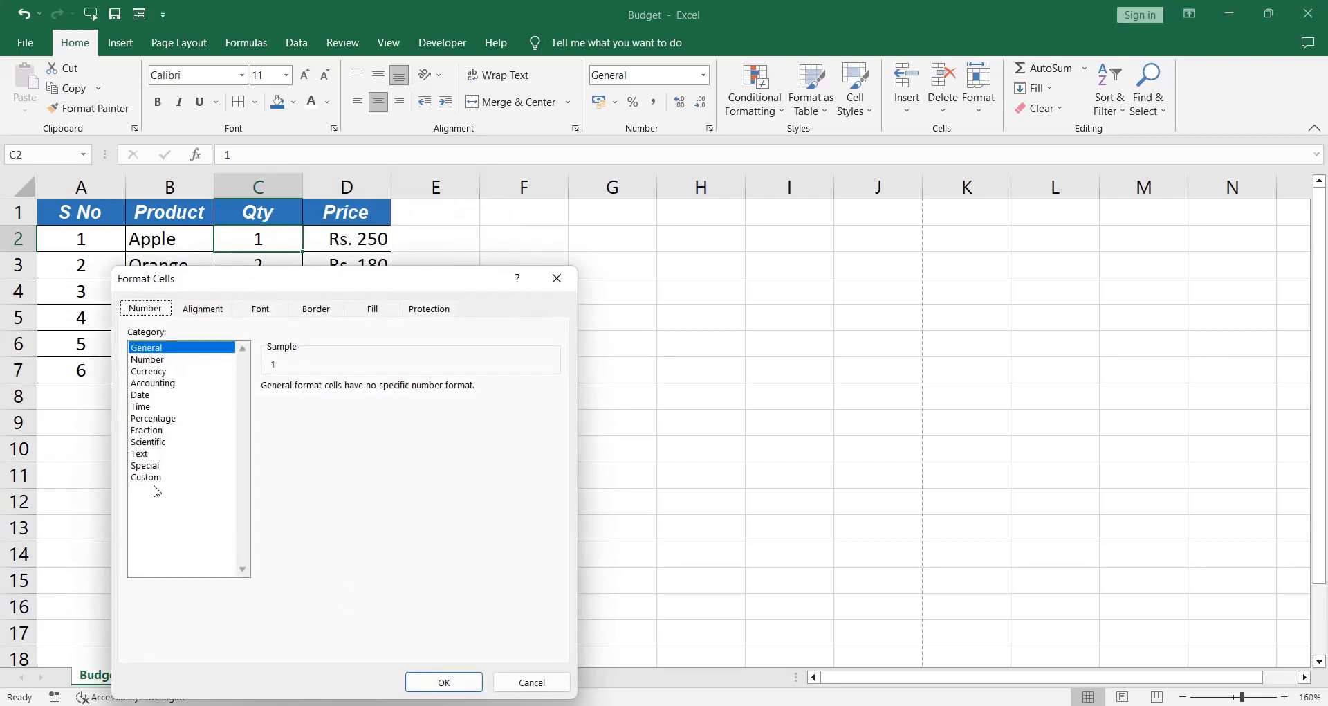
click(148, 477)
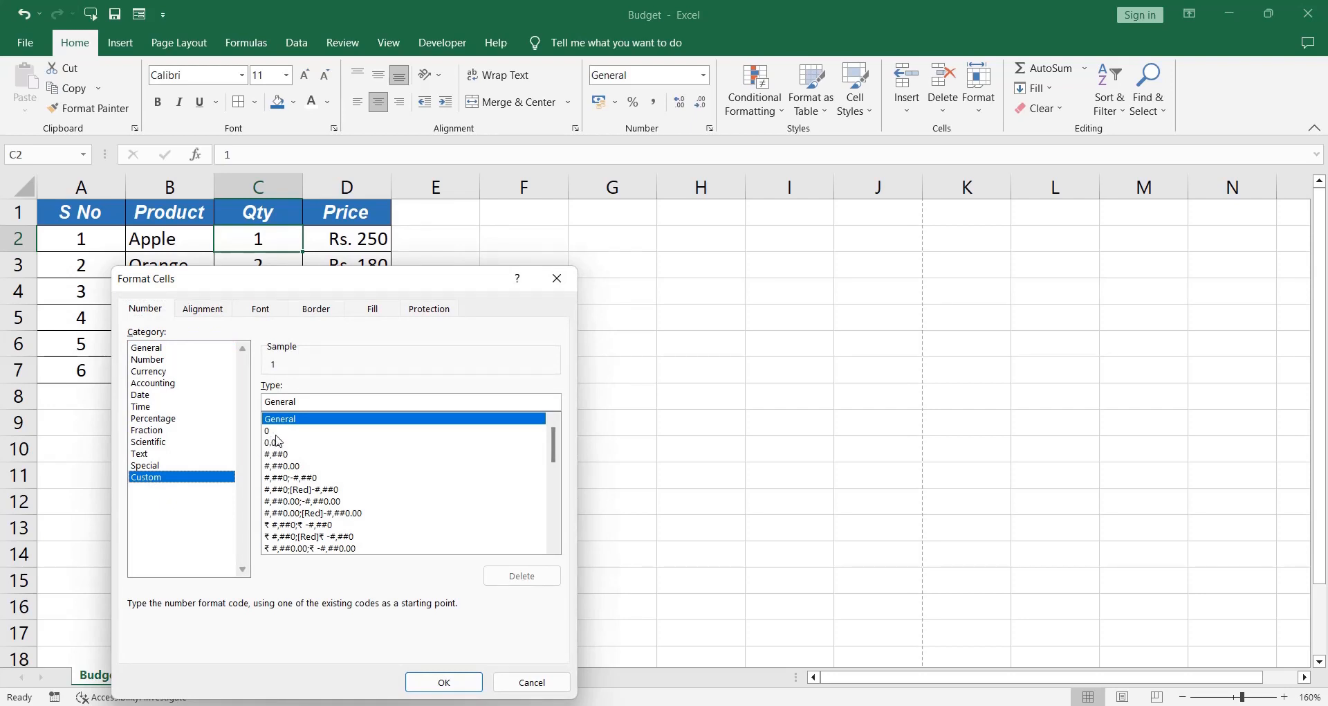
click(276, 435)
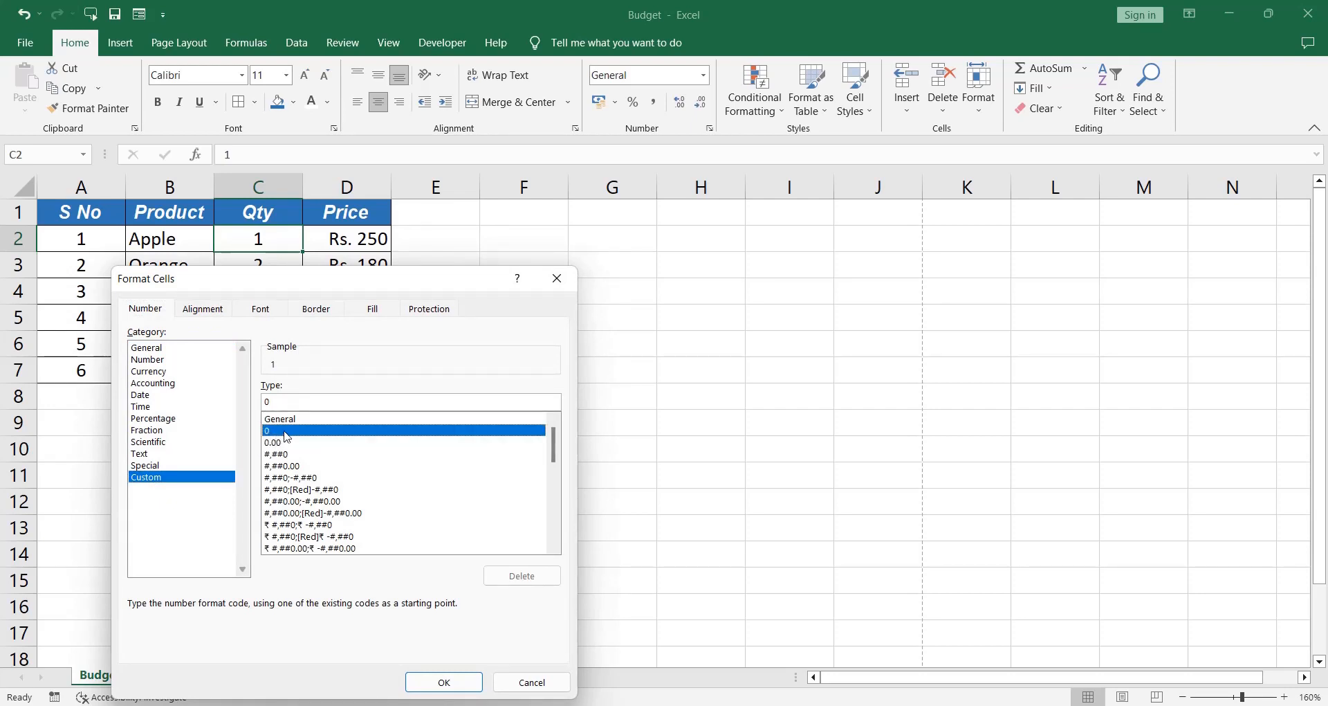
click(294, 419)
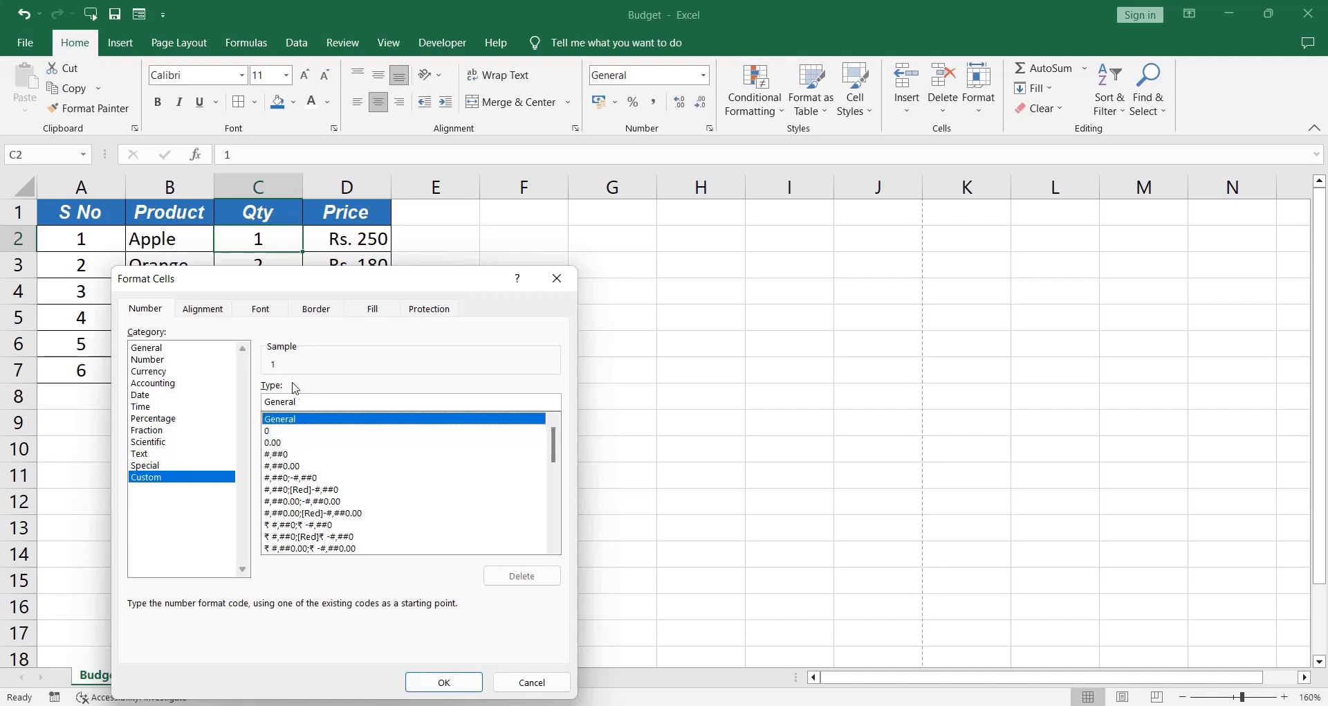
click(275, 432)
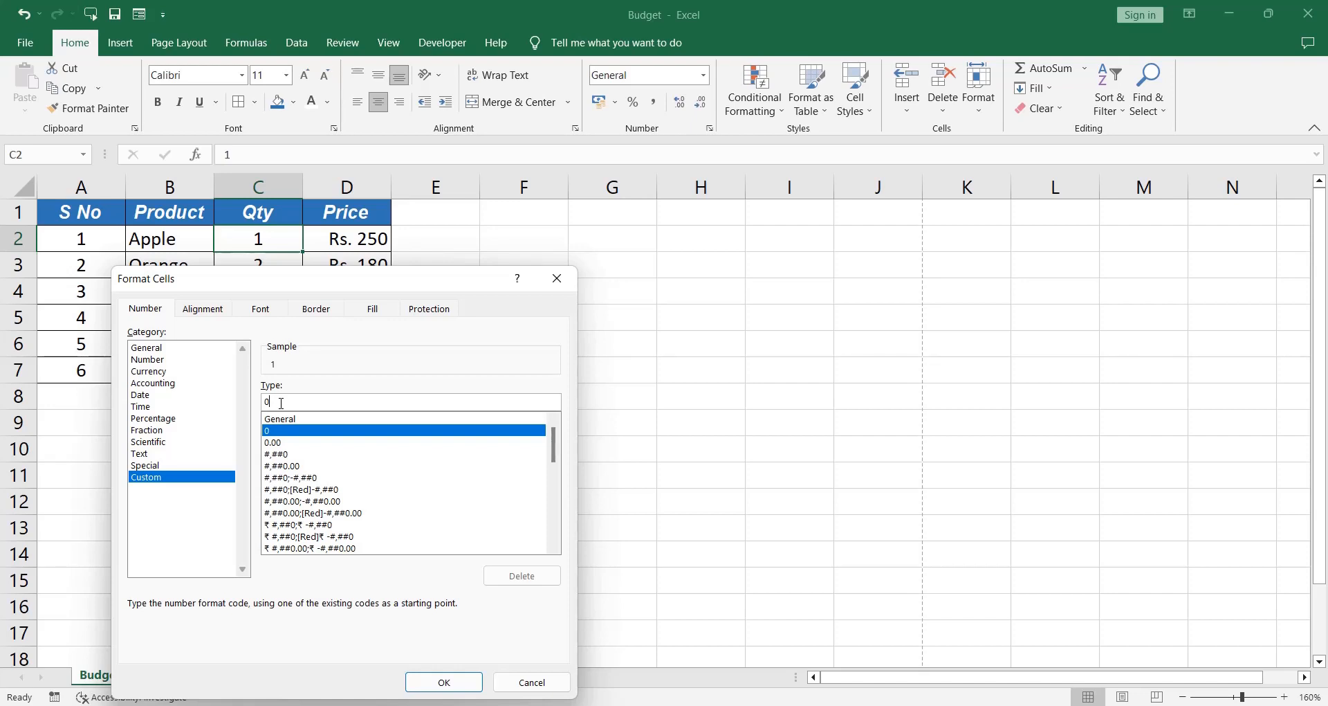
text(")
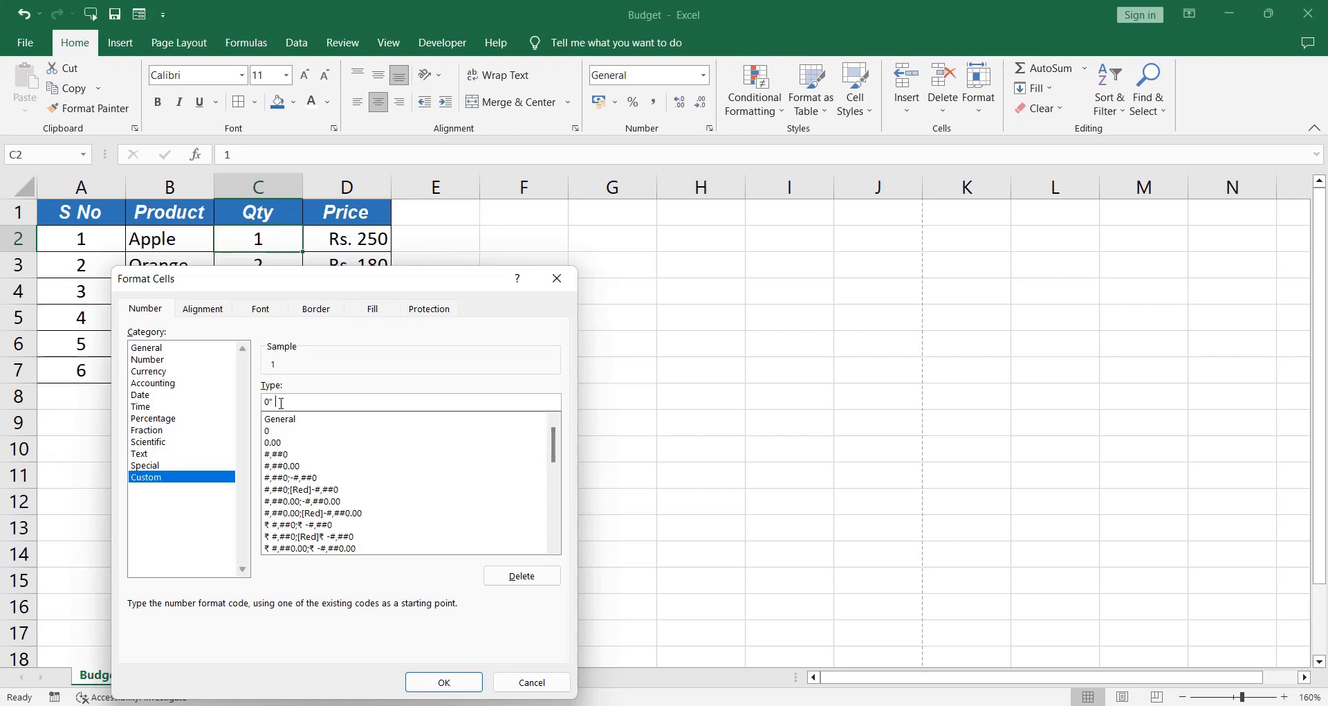
text(Kg")
click(445, 682)
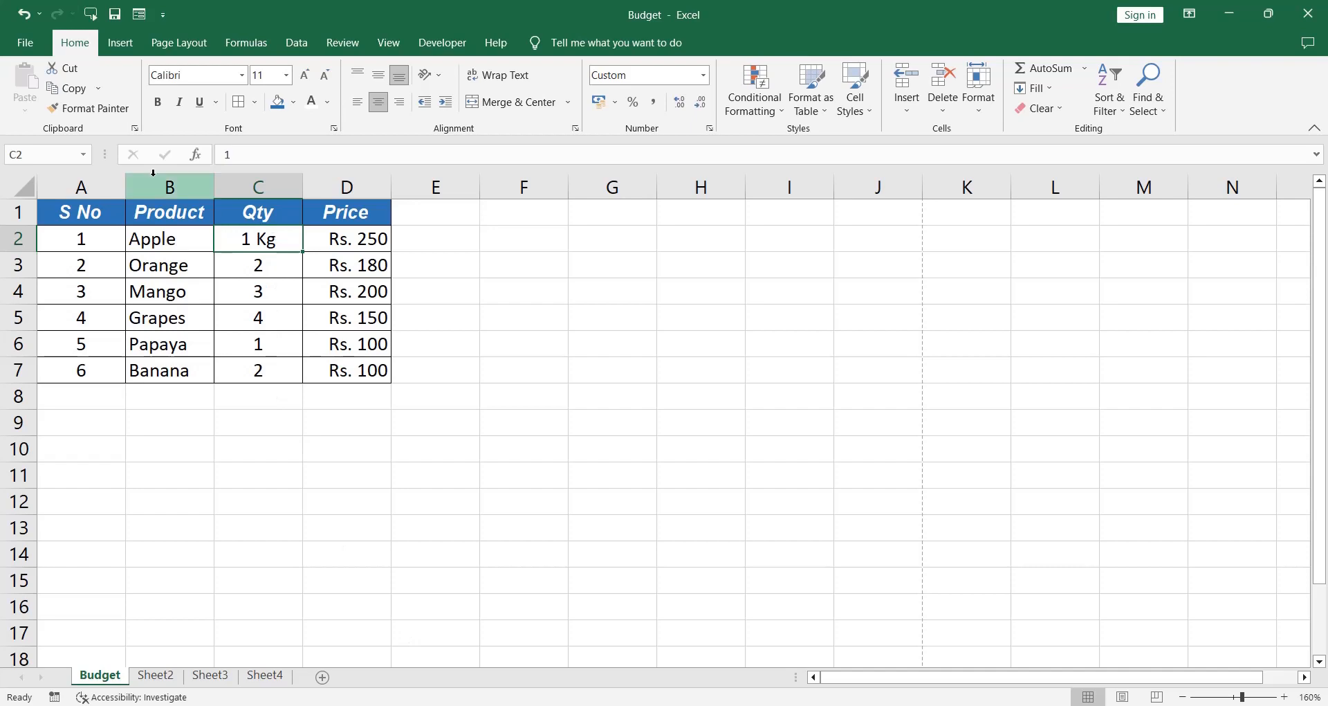
Copy the number format of C2 to the quantities in C3:C7 with Format Painter and check the underlying value of C3
click(97, 110)
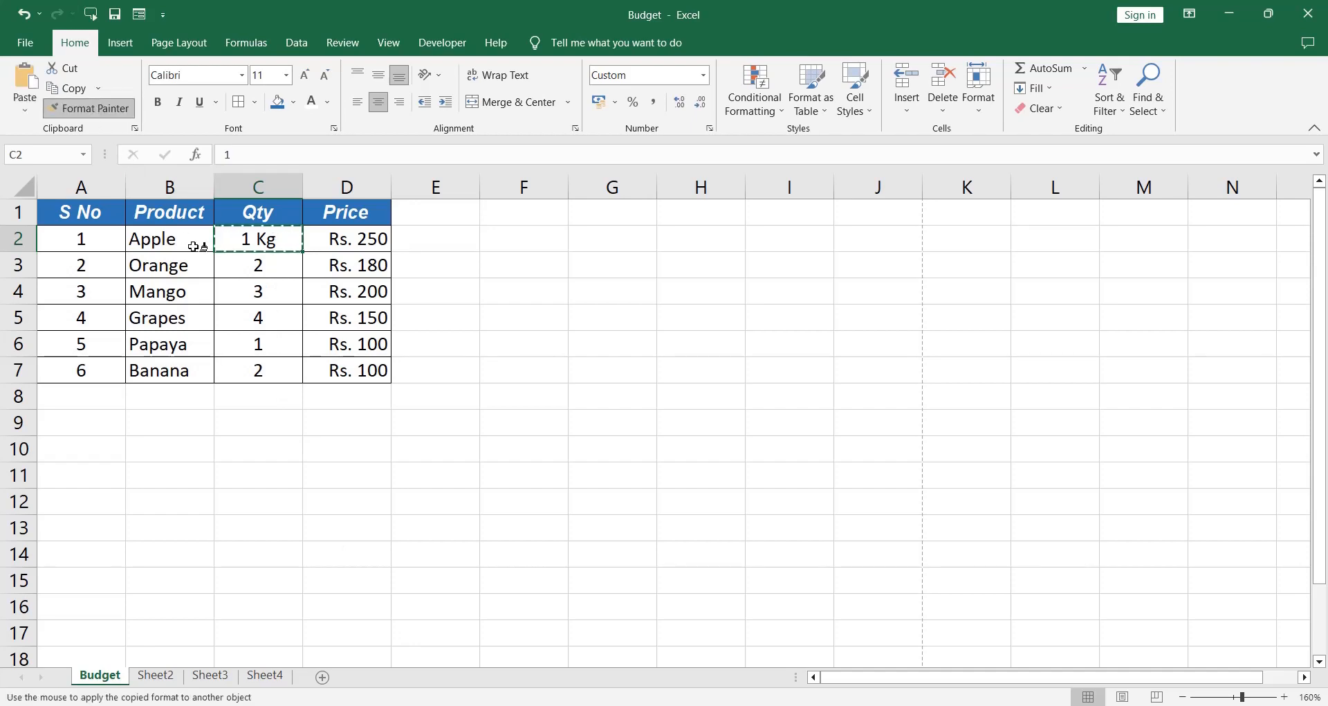
drag(268, 264, 275, 370)
click(283, 263)
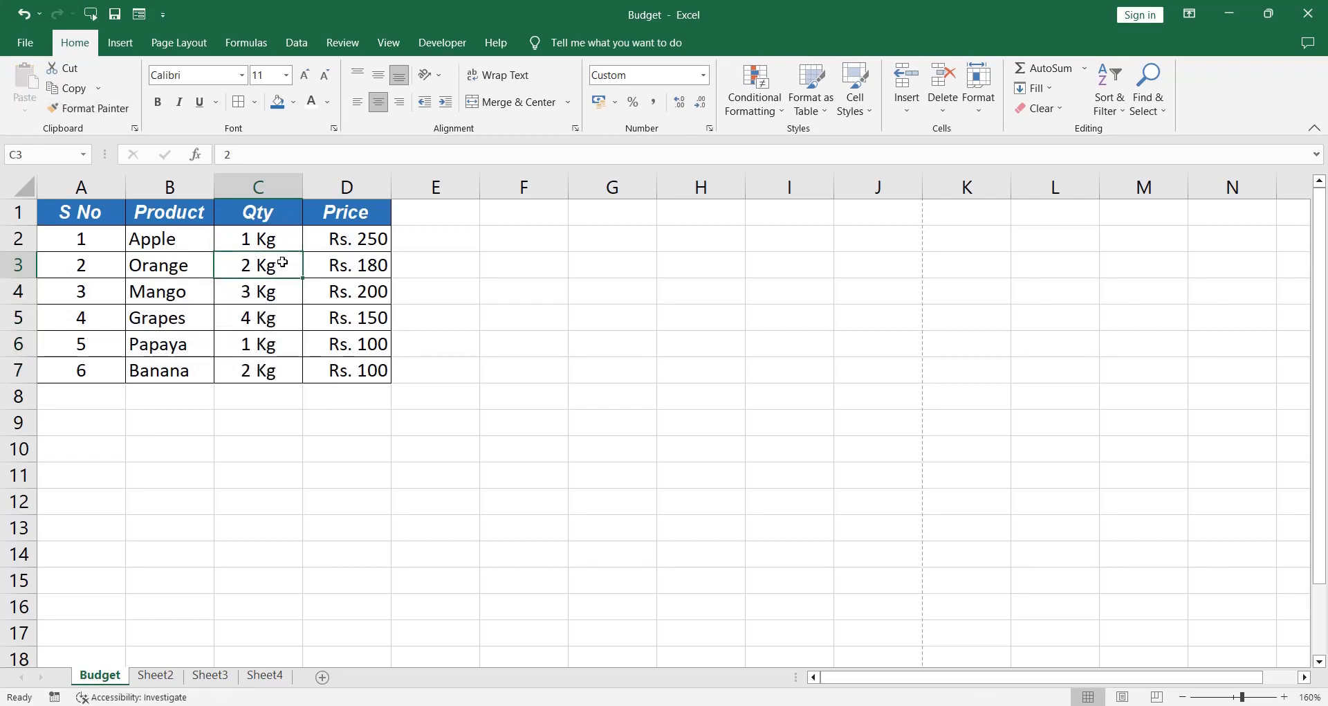
Copy the whole product table A1:D7 and paste it as values only starting at cell A10
key(Left)
key(Left)
key(Up)
key(Up)
key(ctrl+shift+Right)
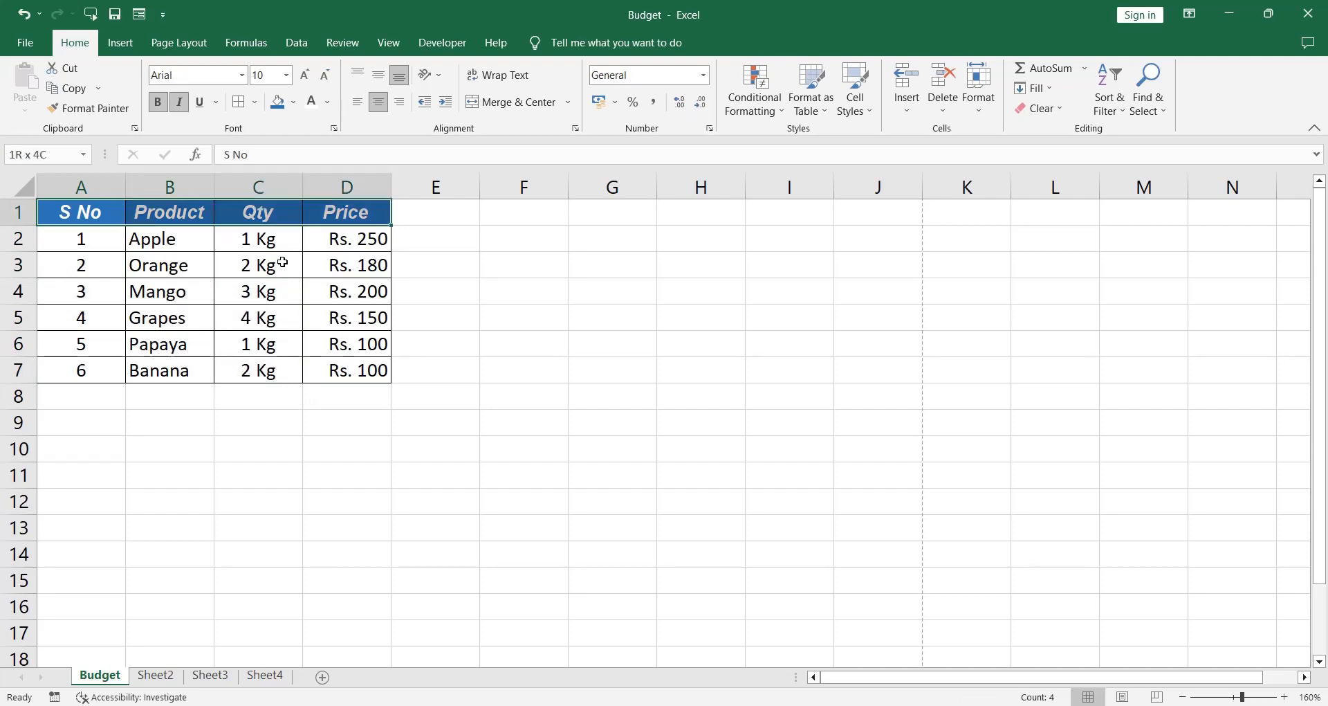
key(ctrl+shift+Down)
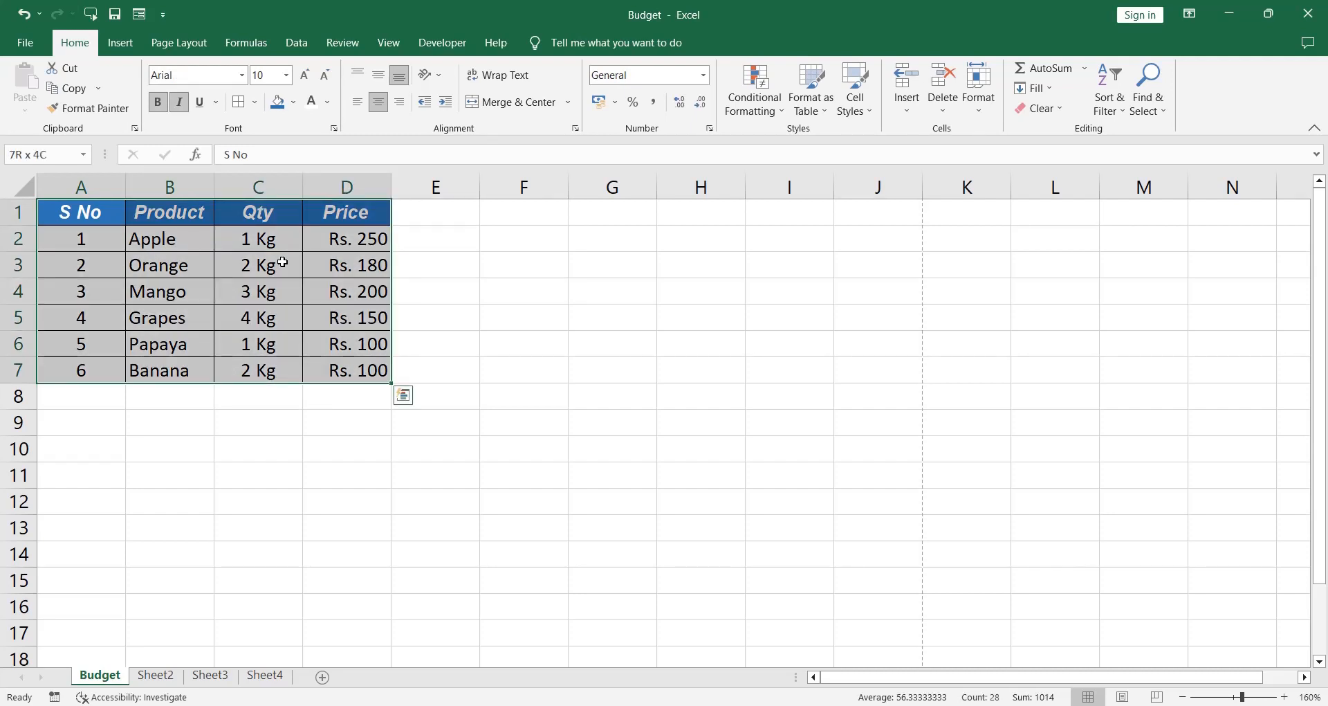
key(ctrl+c)
key(ctrl+Down)
key(Down)
key(Down)
key(Down)
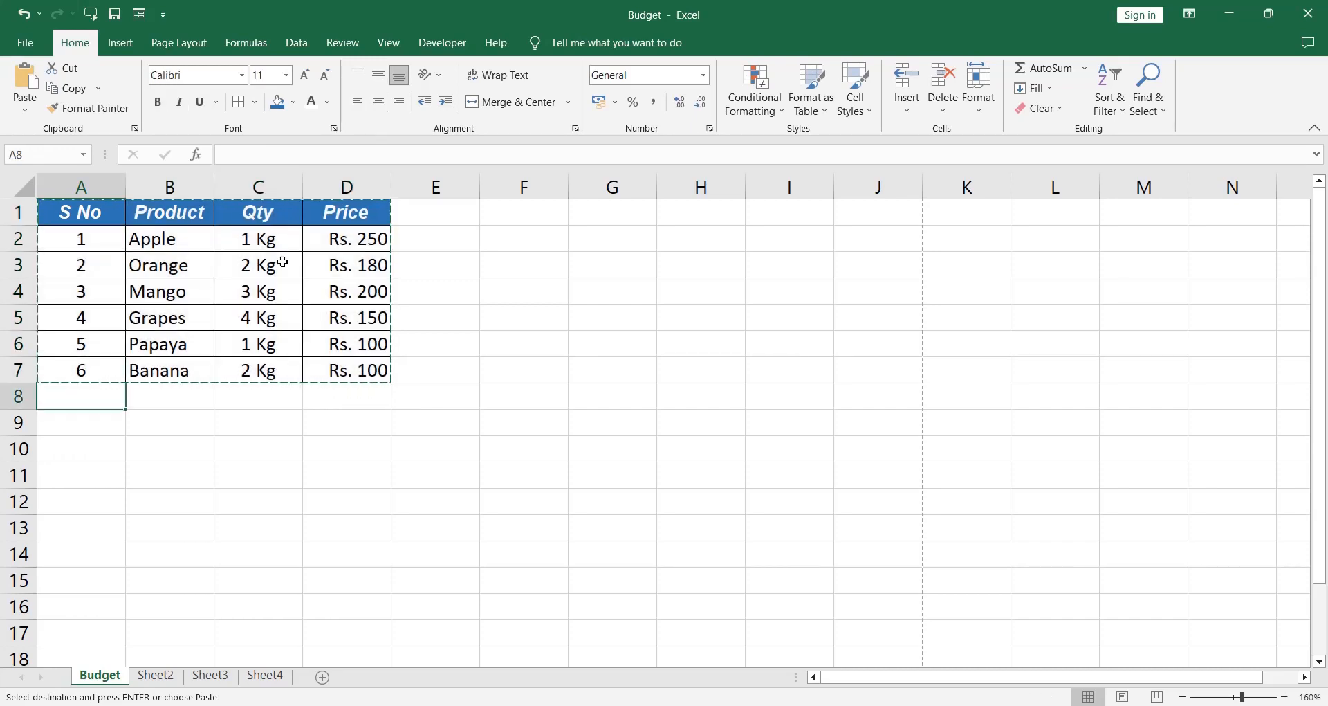
key(ctrl+v)
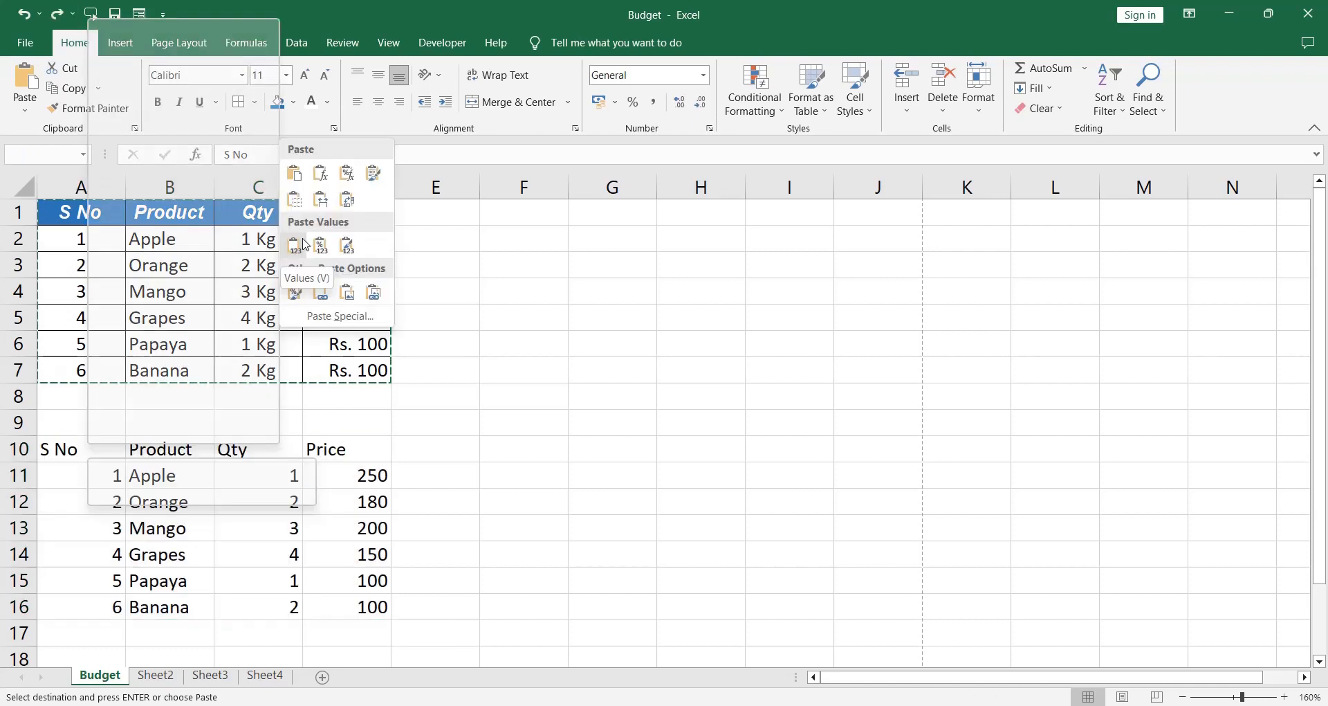
click(302, 239)
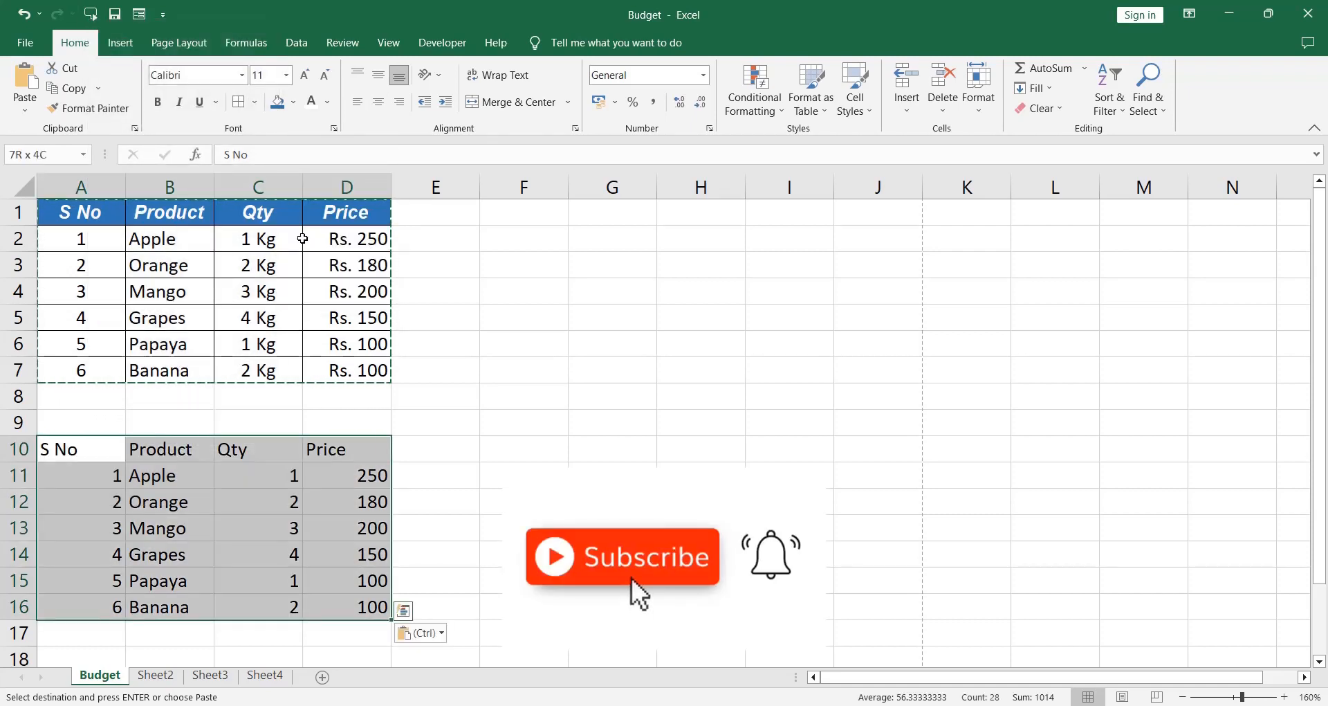